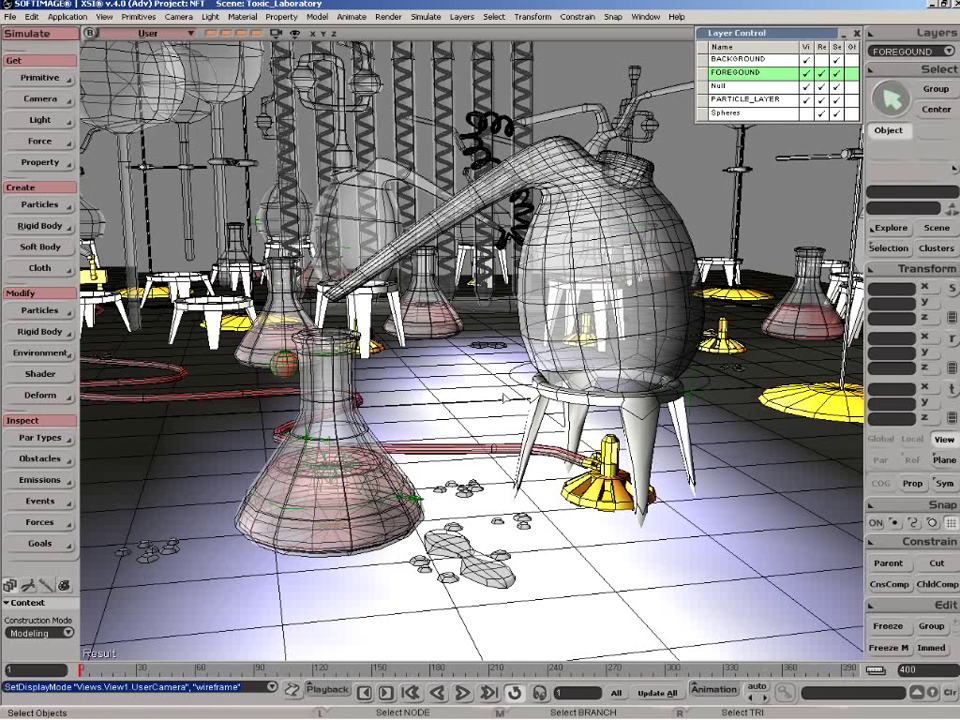
- Hide the BACKGROUND layer and preview the flame simulation on the foreground burner, stopping playback when the particles are visible
left_click(242, 35)
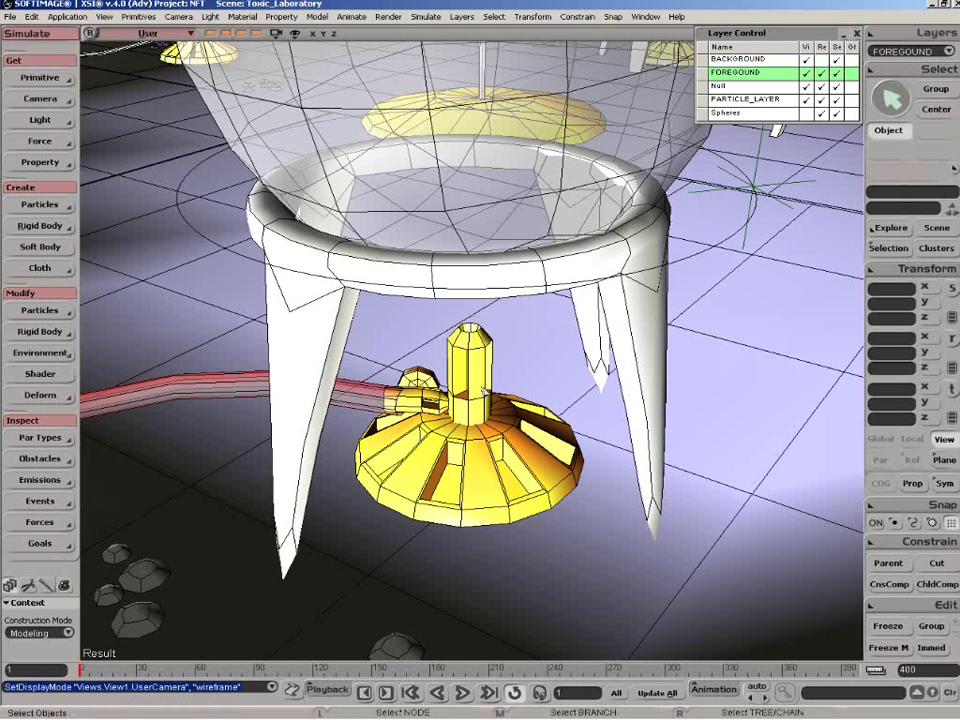
left_click(462, 693)
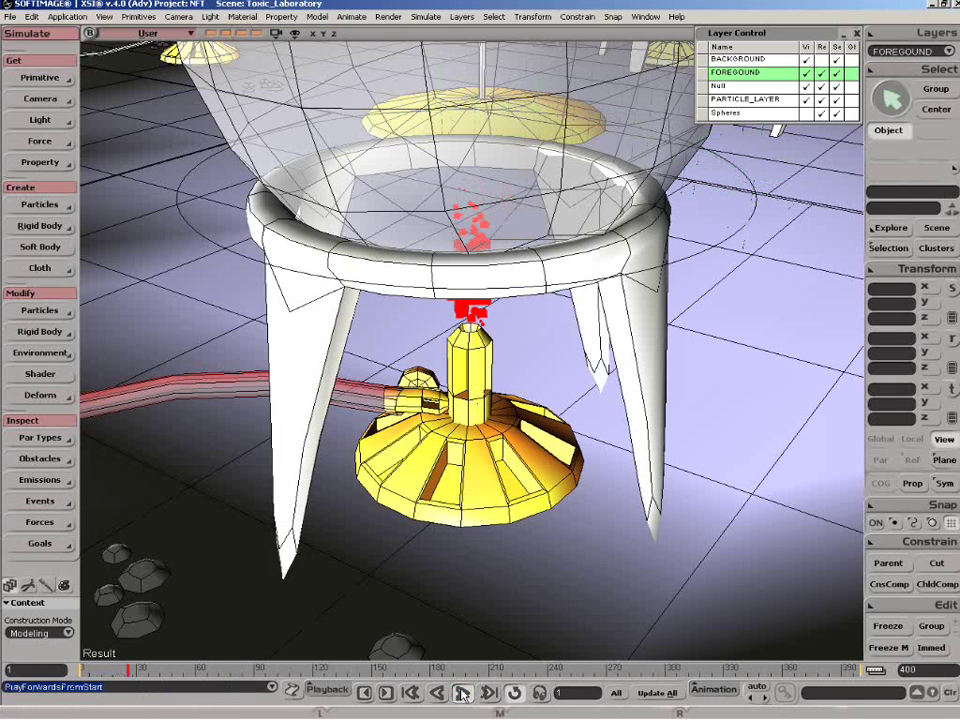
left_click(806, 61)
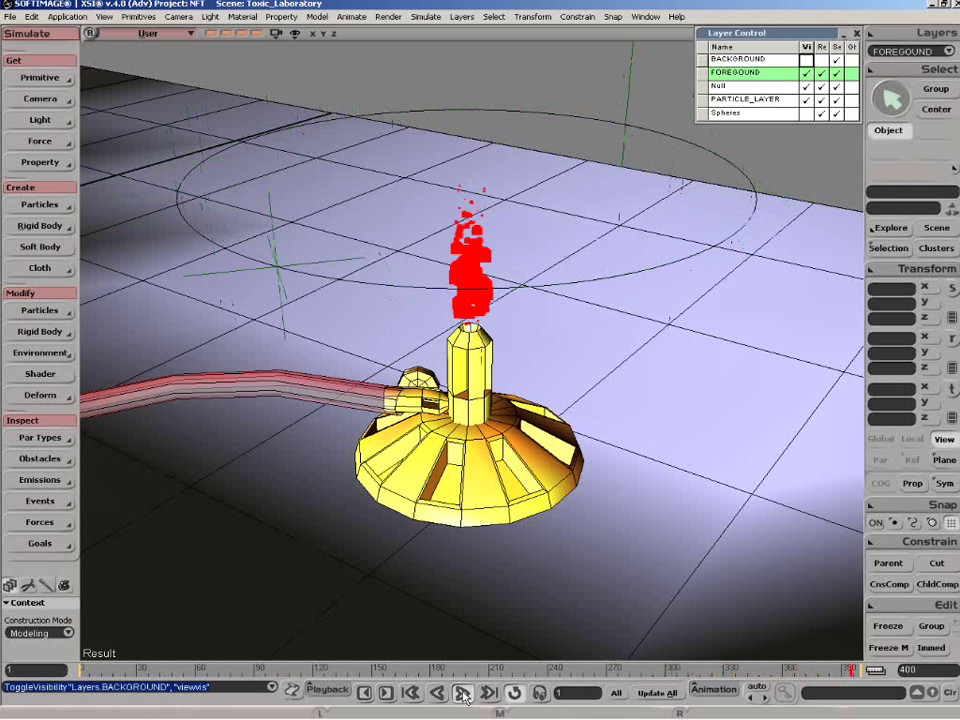
left_click(462, 693)
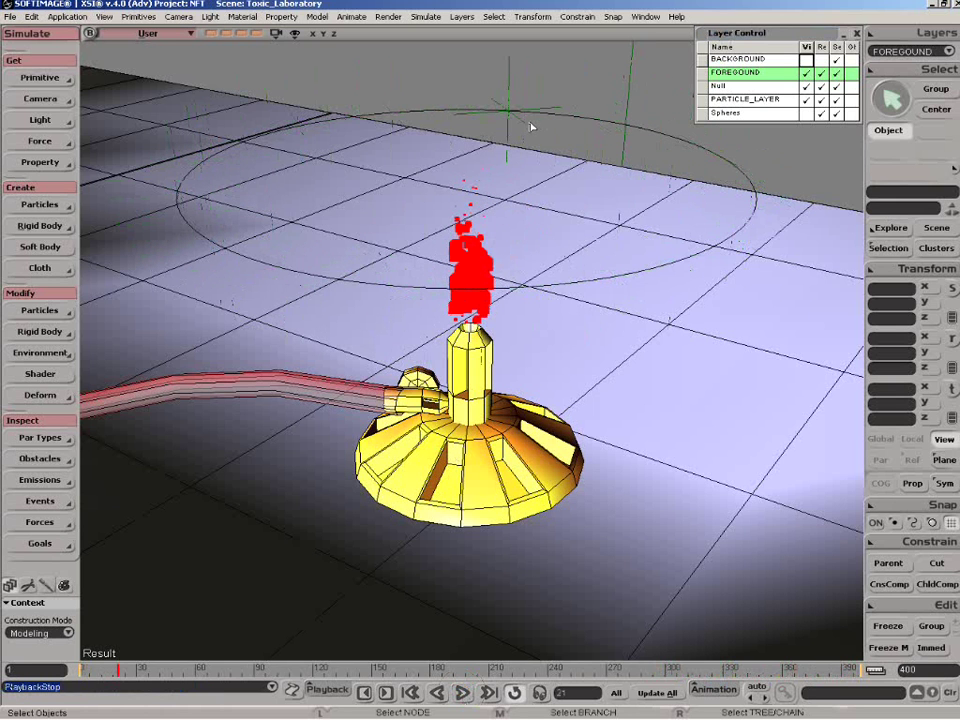
- Add the Hook null circling above the burner as a goal for the FLAME_cloud particles and play the simulation
left_click(481, 273)
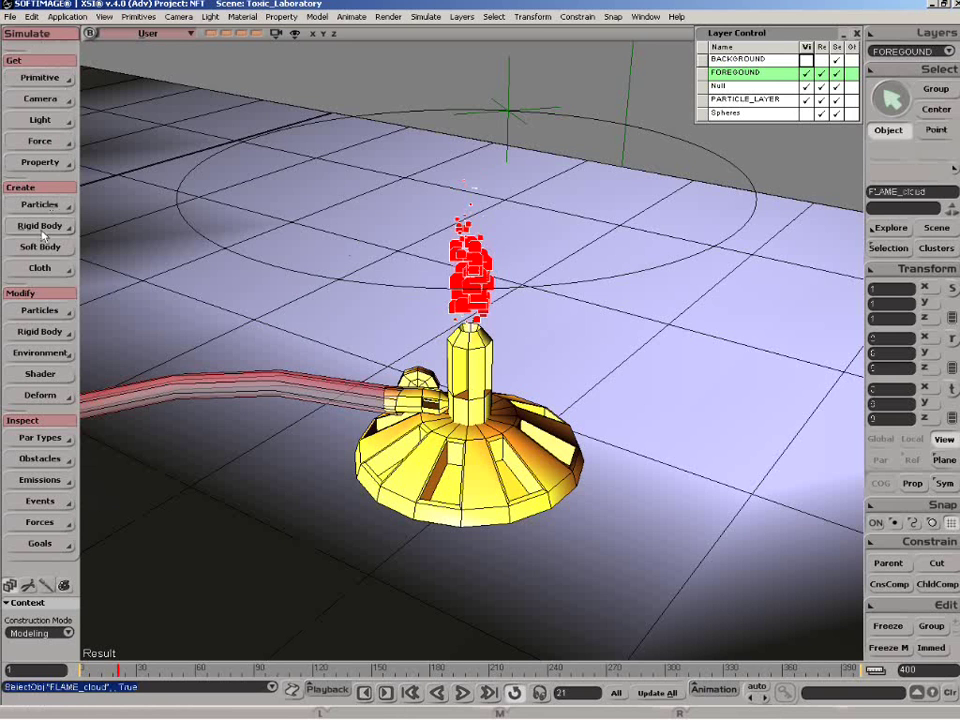
left_click(42, 312)
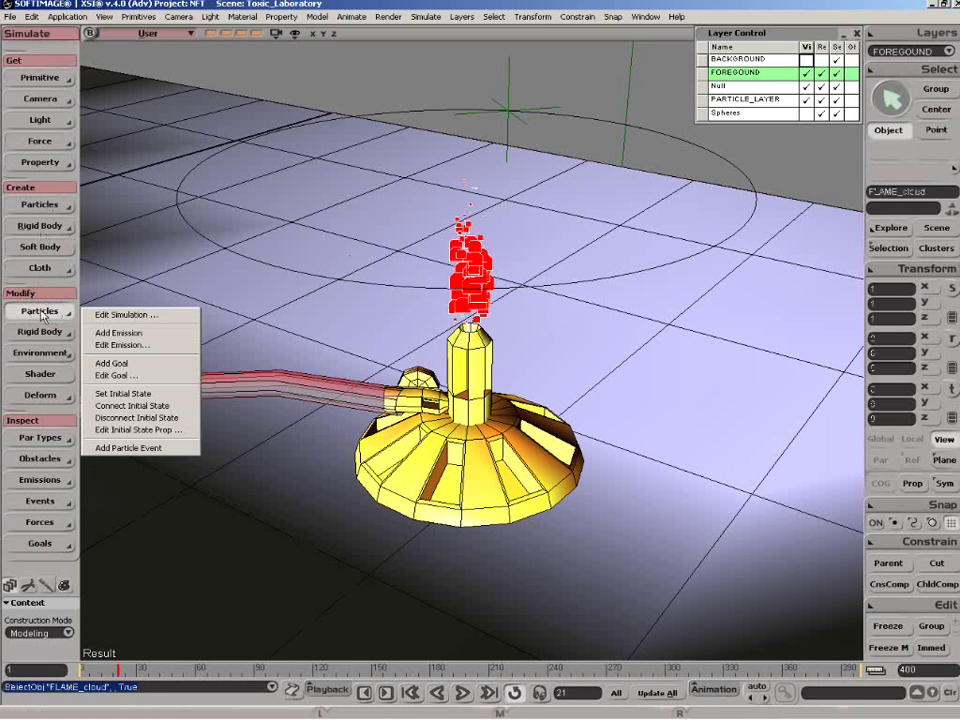
left_click(139, 365)
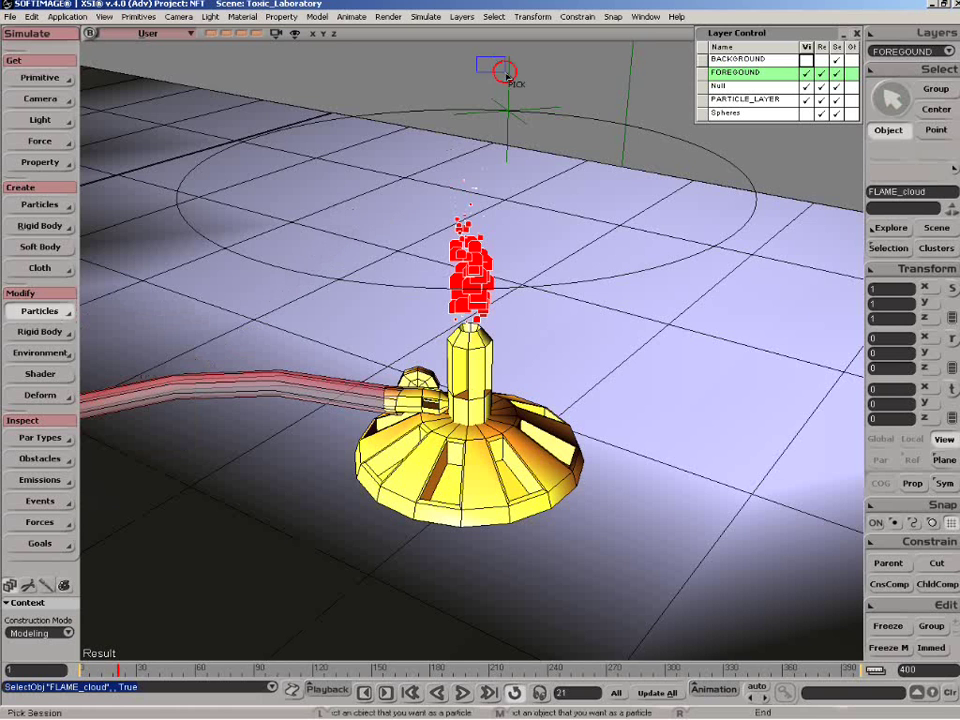
left_click(655, 86)
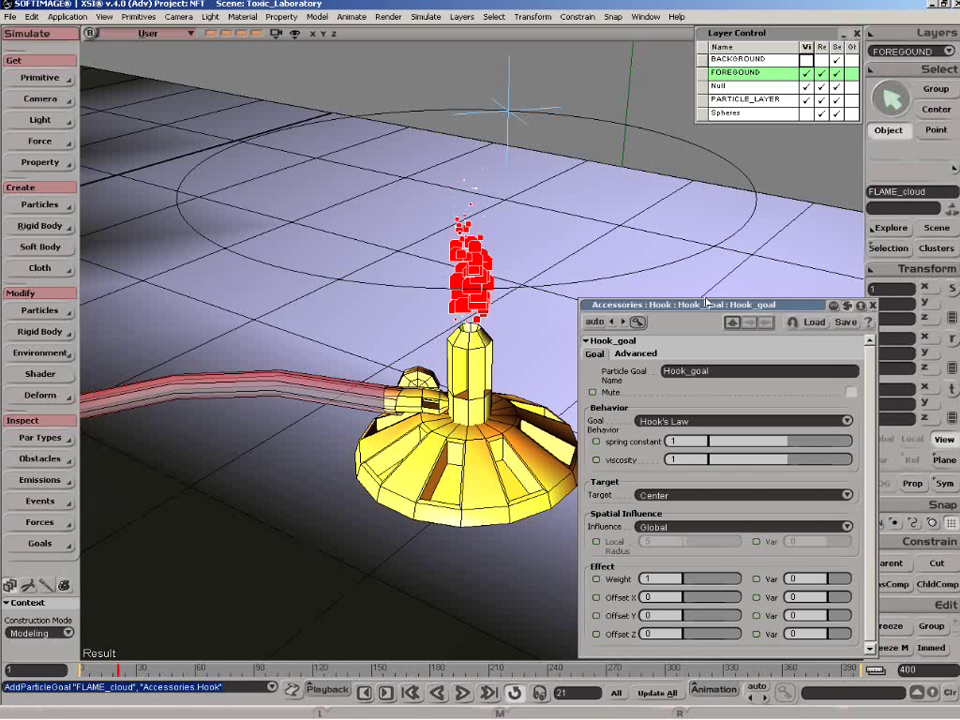
left_click_drag(708, 306, 730, 300)
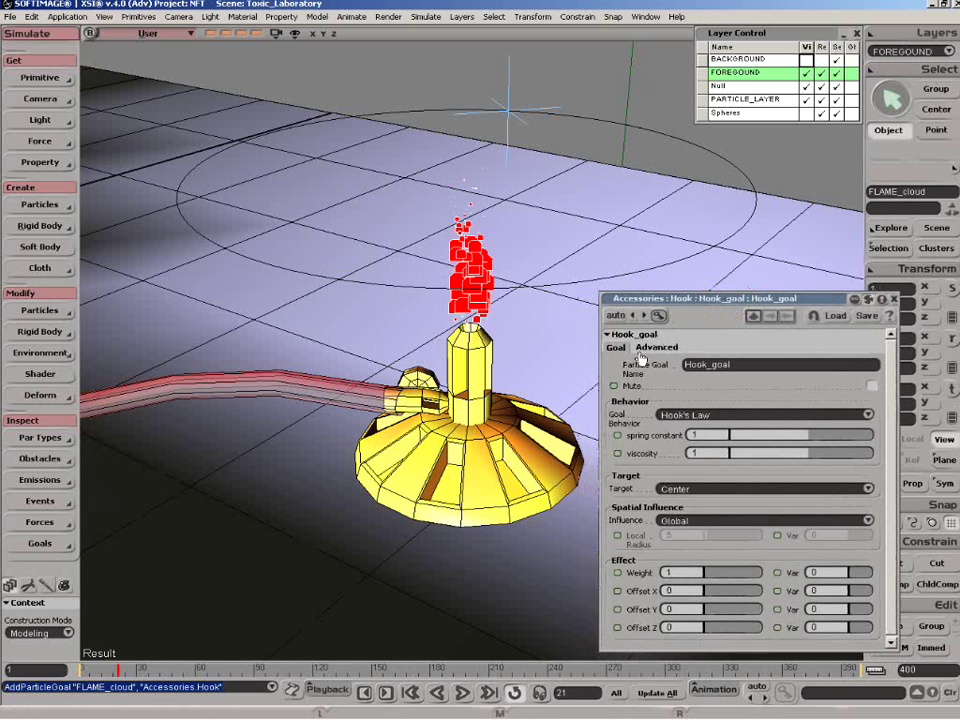
left_click(463, 693)
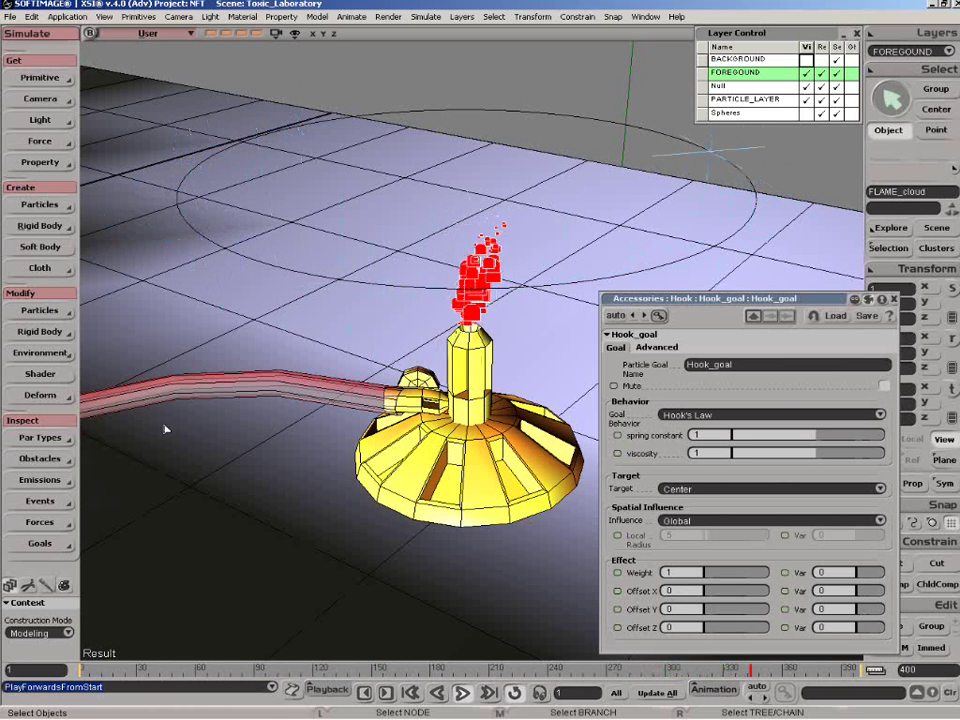
- Set the maximum life of the FLAME particle type to 1.5
left_click(57, 439)
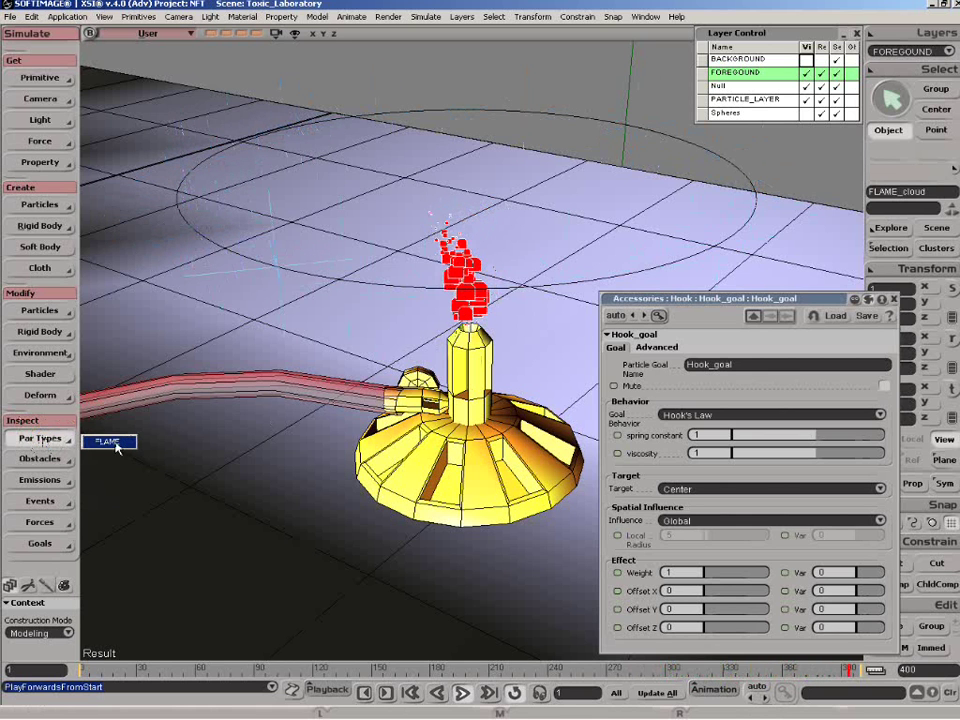
left_click(116, 446)
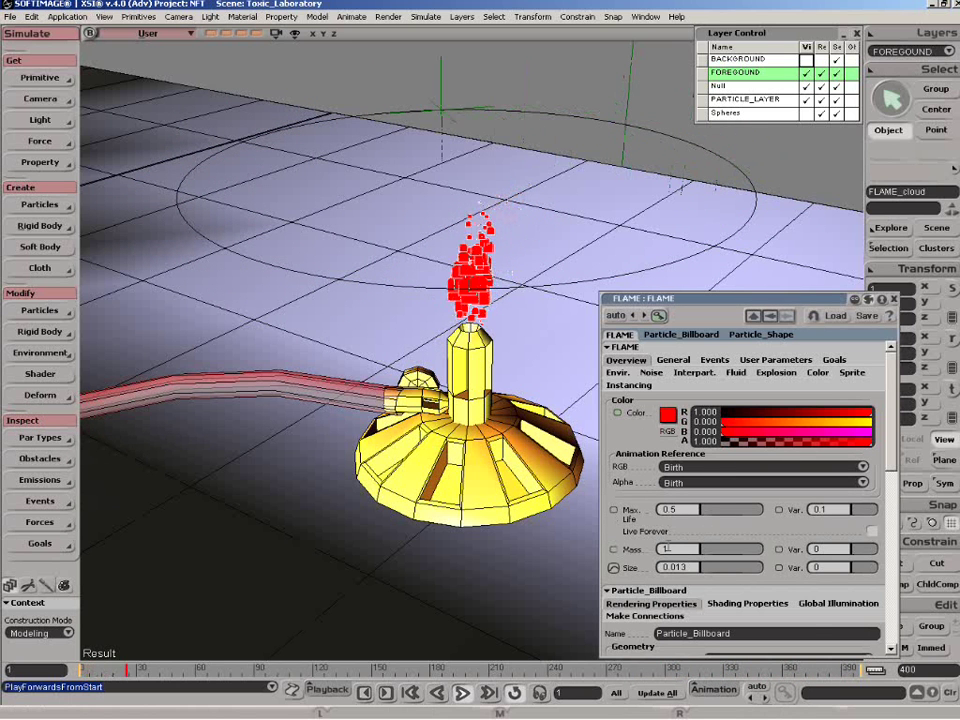
left_click(672, 510)
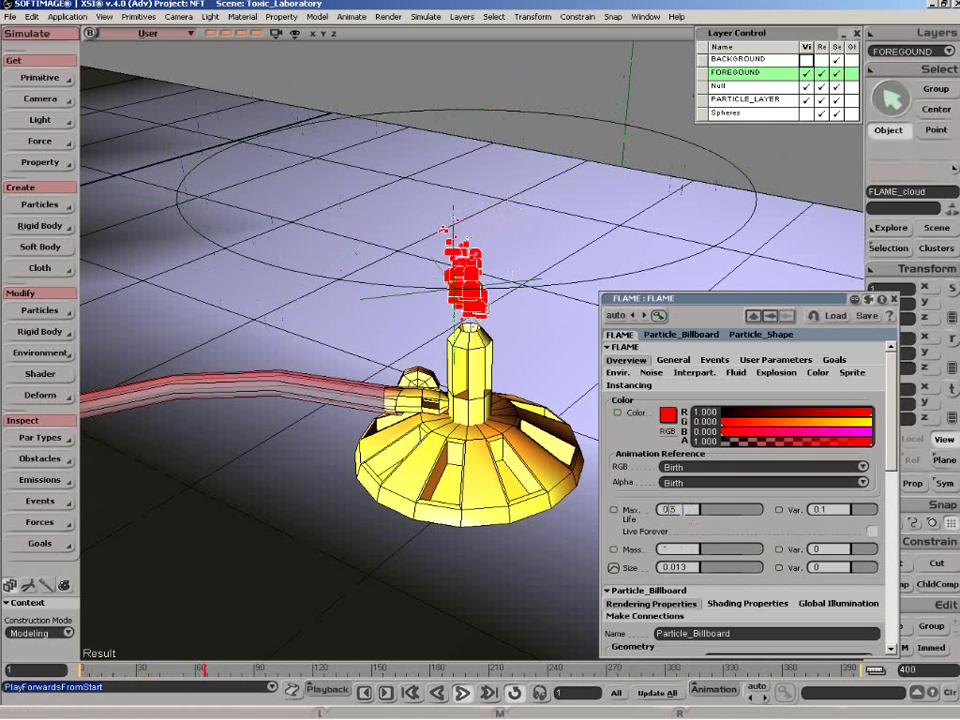
type("1.5")
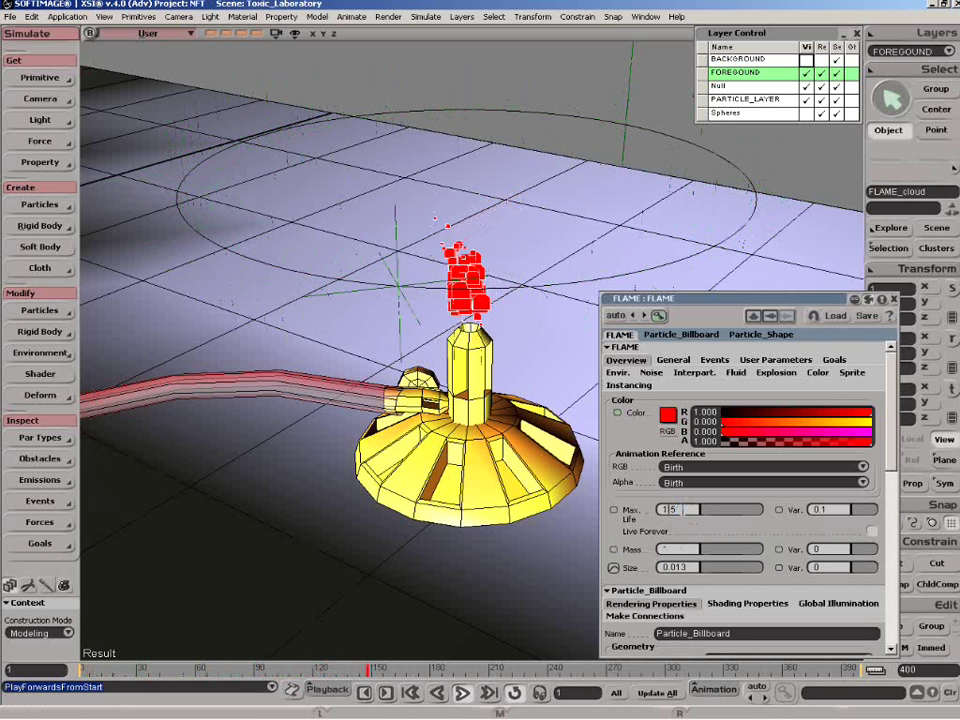
key("Return")
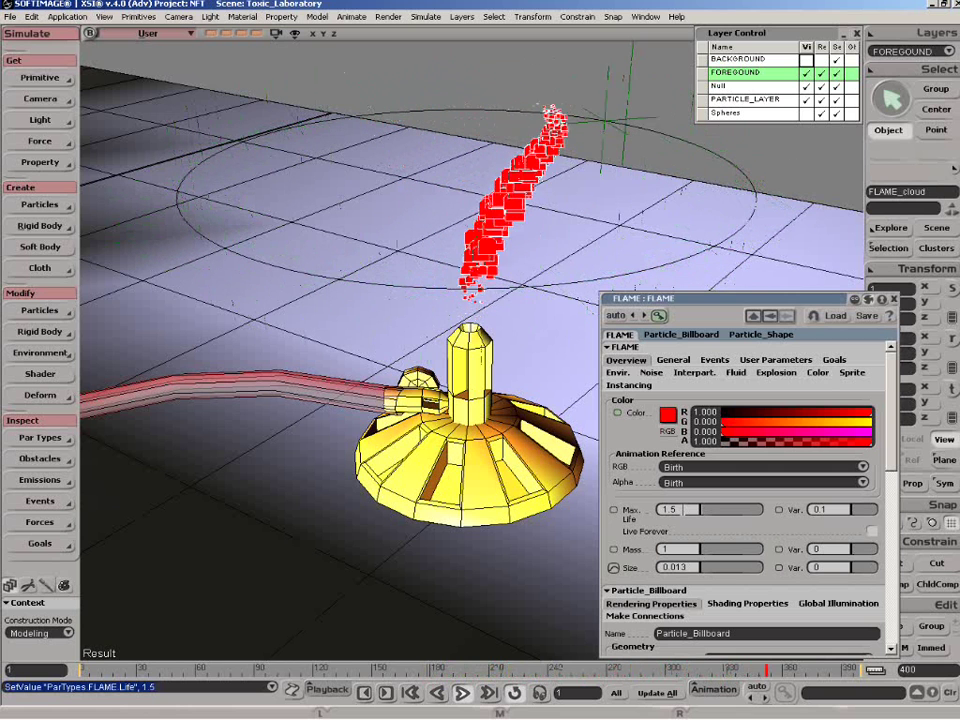
- Return to the Hook_goal properties and move the null's circle path straight up, higher above the burner
left_click(771, 317)
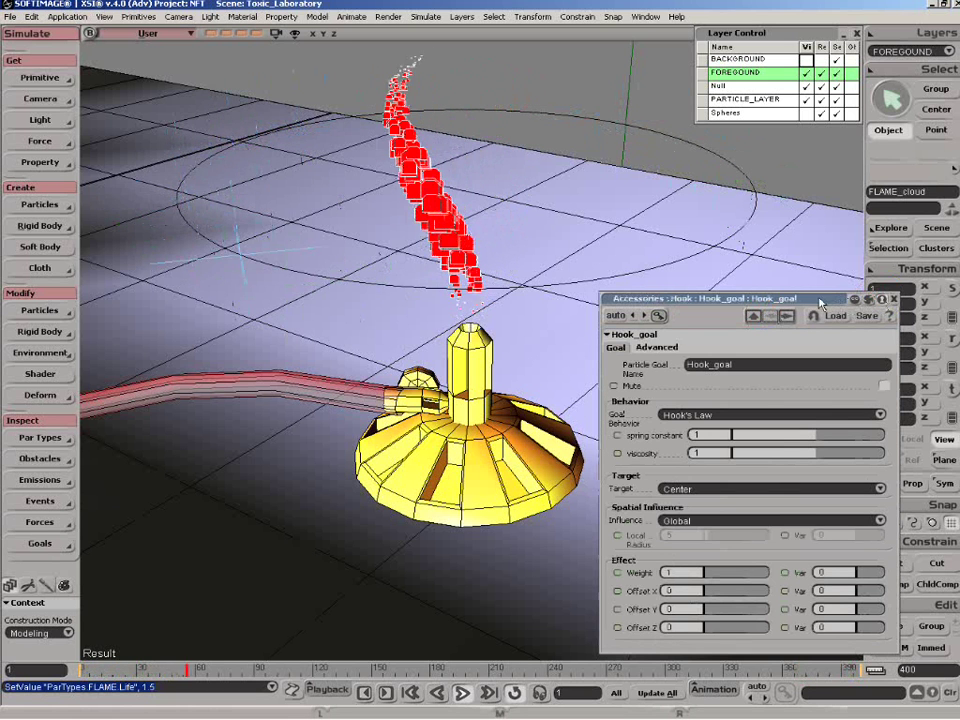
left_click_drag(815, 300, 836, 307)
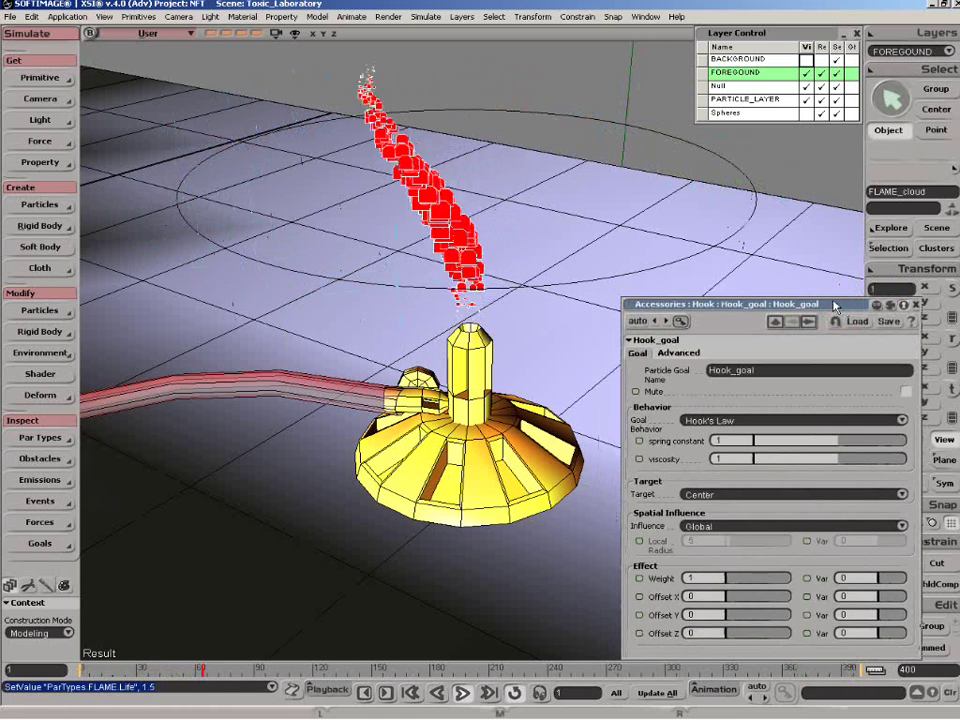
left_click(252, 34)
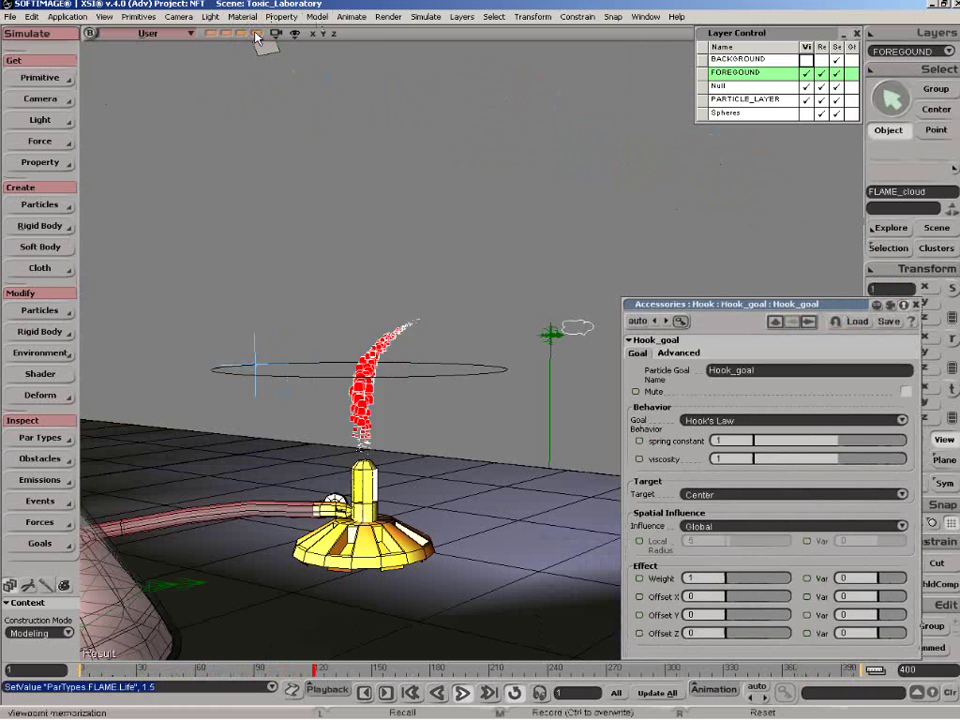
left_click(498, 372)
left_click(953, 393)
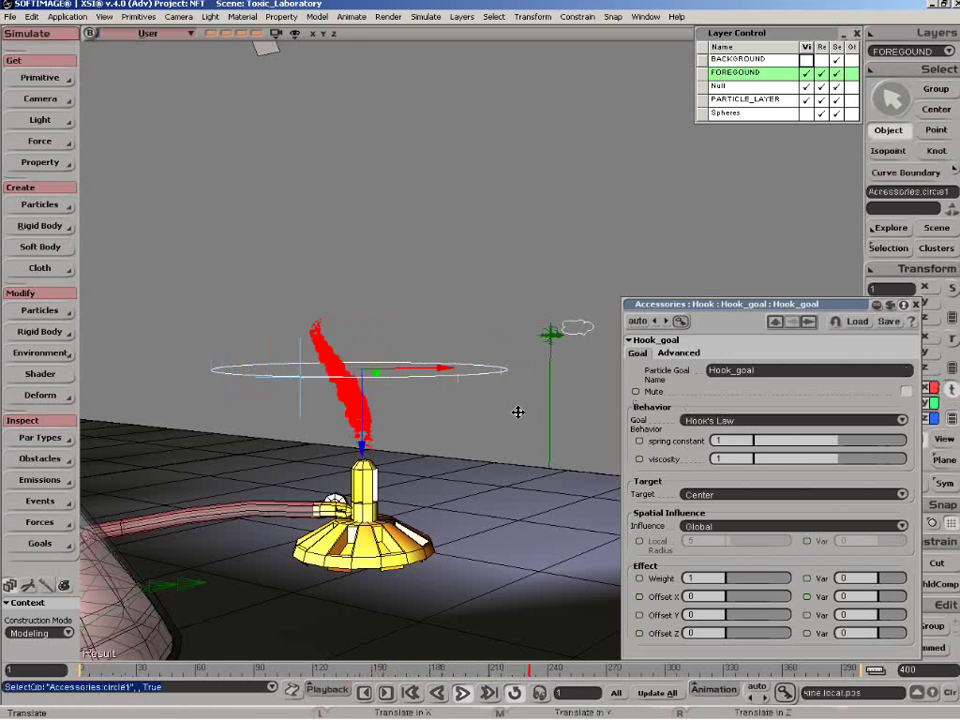
middle_click_drag(516, 412, 448, 550)
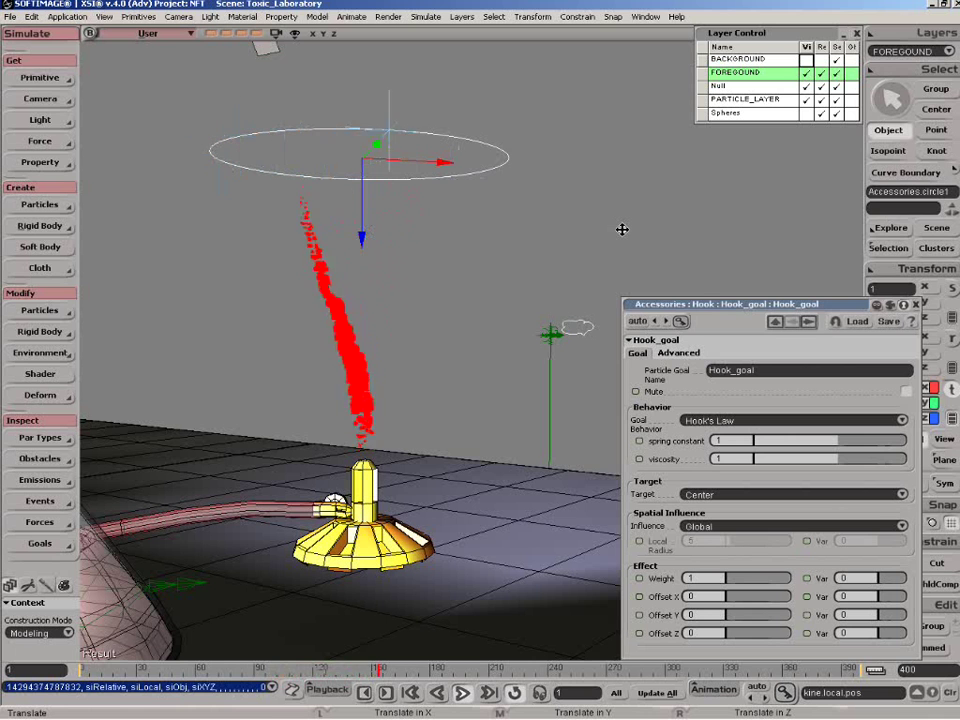
- Show the Spheres layer and lower the sphere to about mid-flame height beside the burner's flame, with playback stopped
left_click(806, 114)
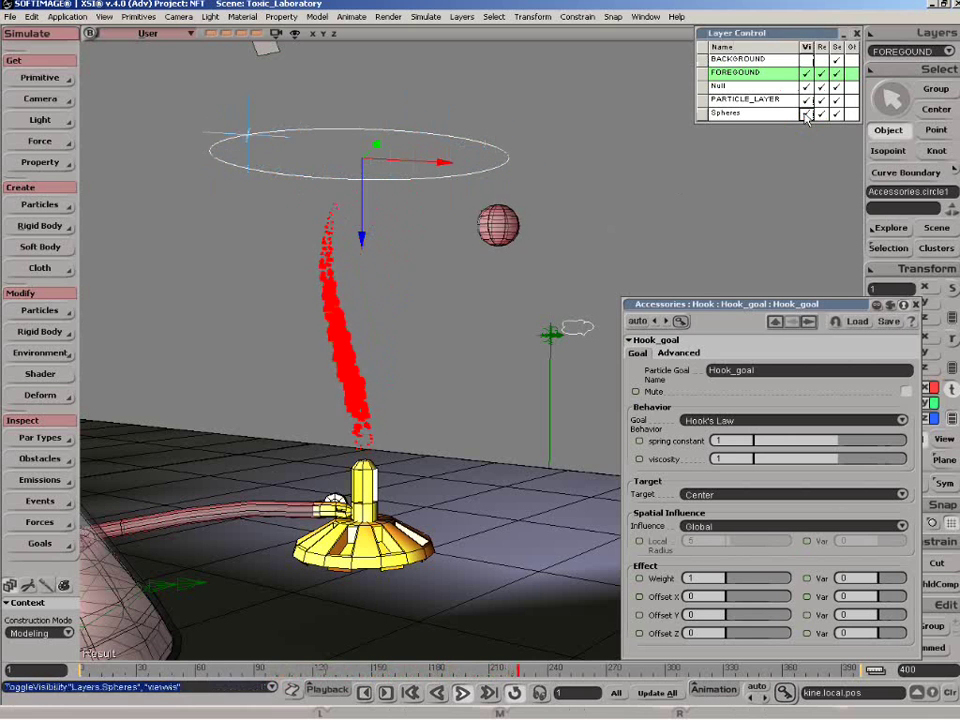
key("v")
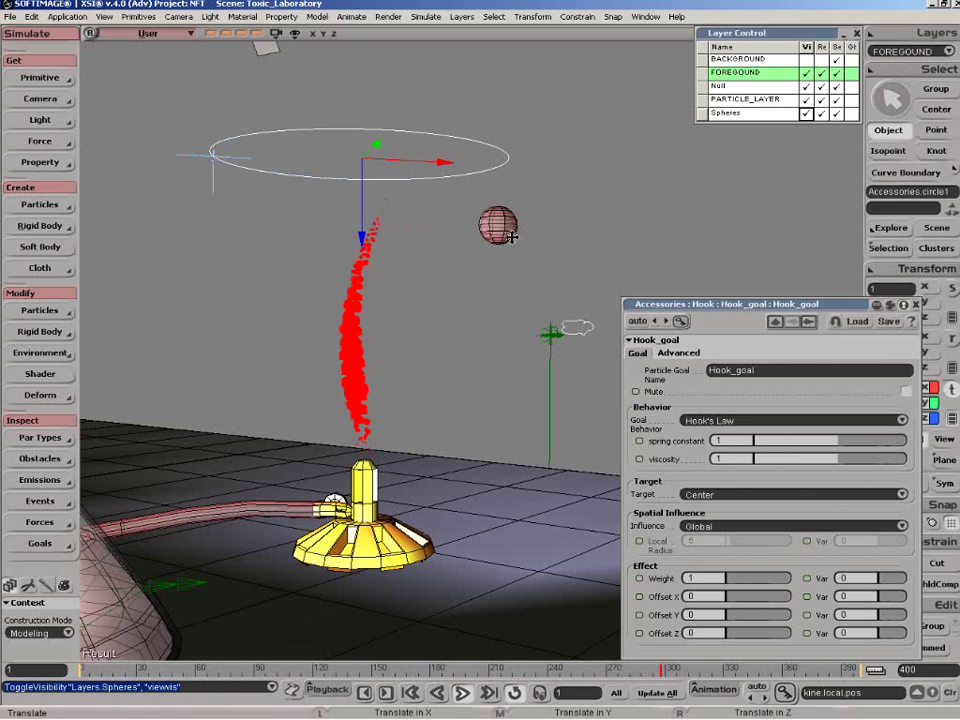
left_click(498, 226)
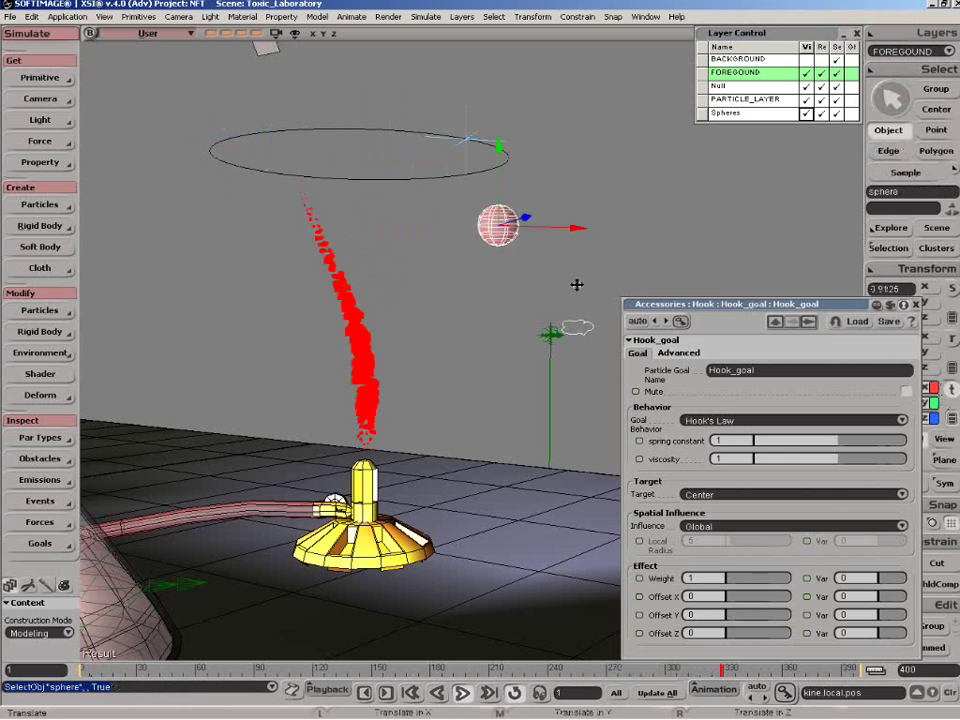
middle_click_drag(553, 257, 558, 398)
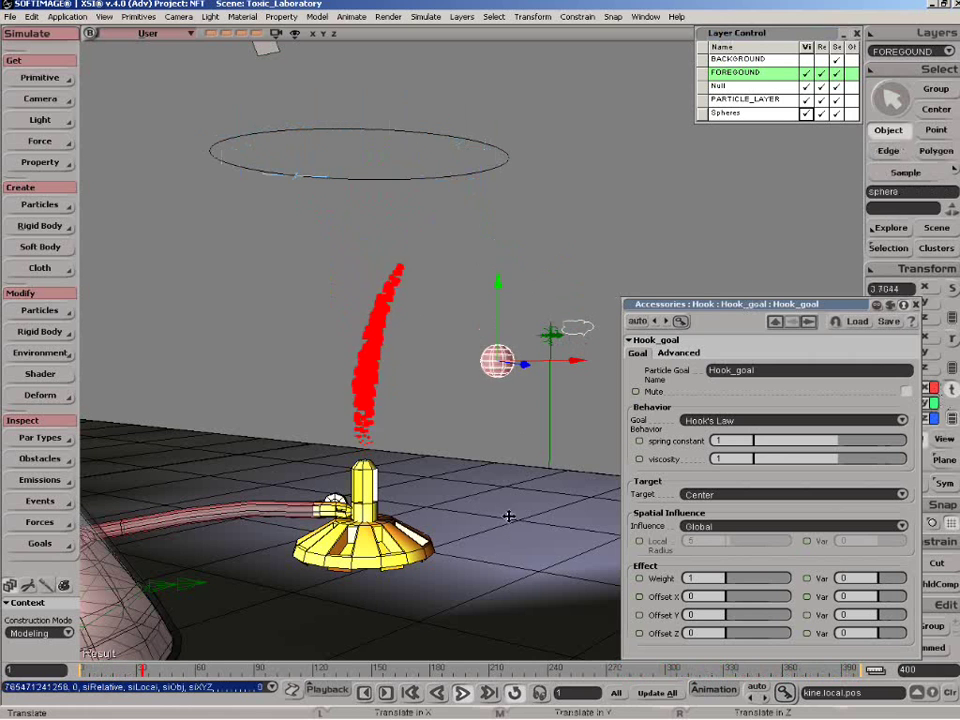
left_click(463, 693)
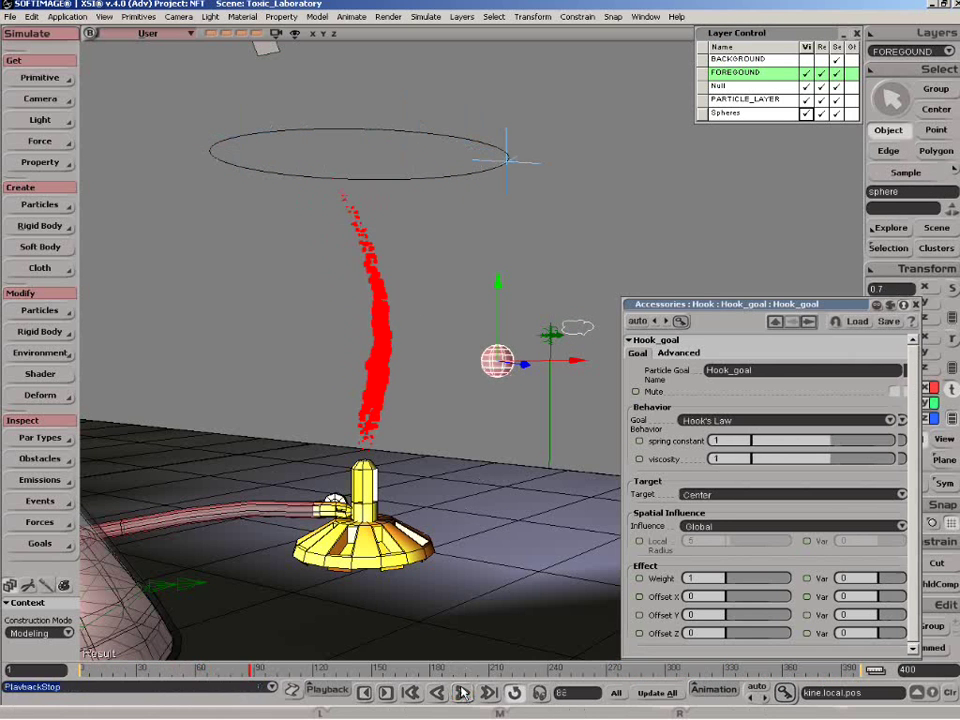
- Add the sphere as a second goal for the FLAME_cloud particles
key("space")
left_click(386, 362)
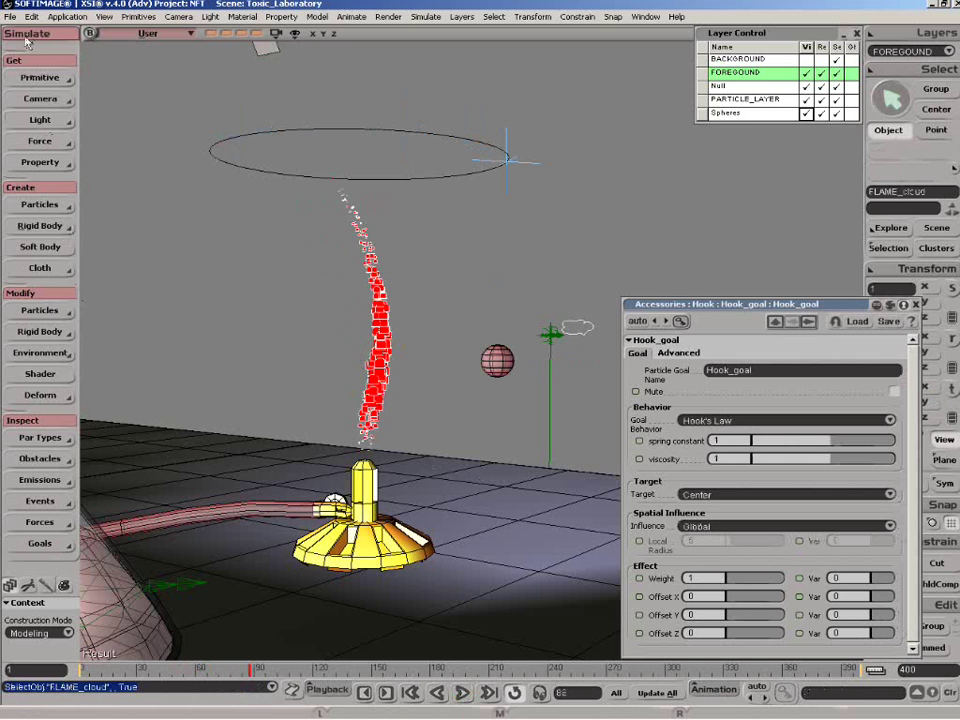
left_click(46, 312)
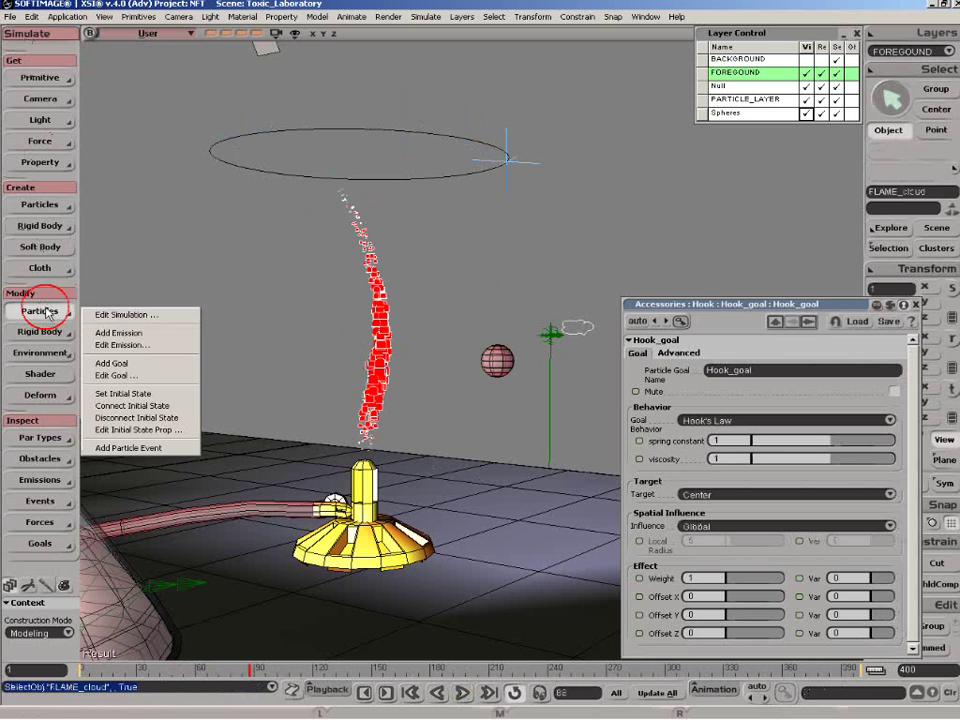
left_click(146, 364)
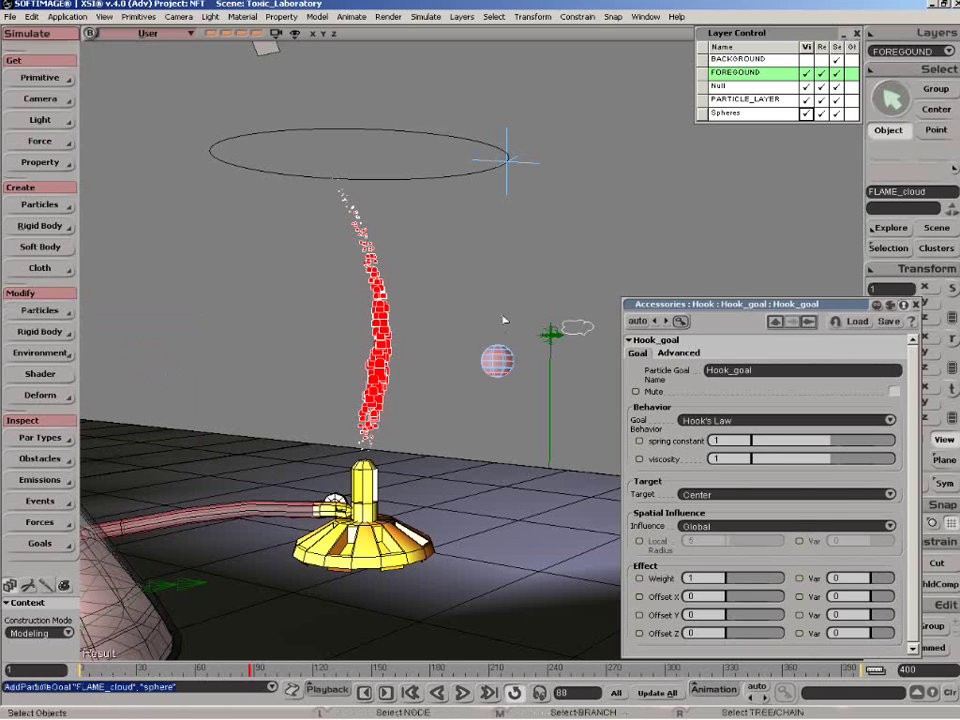
left_click(497, 360)
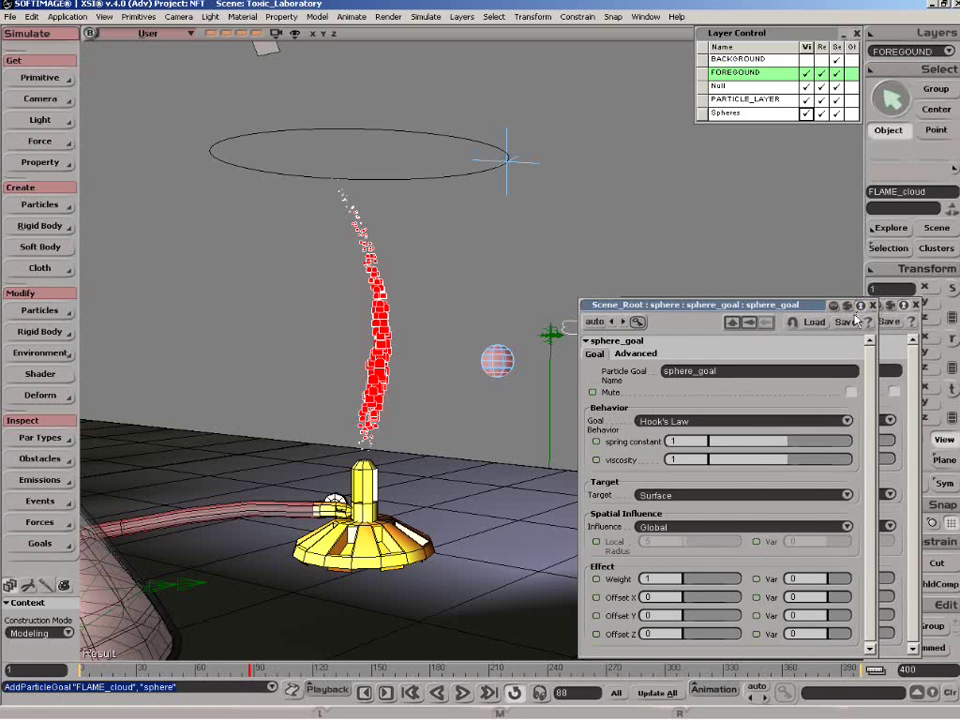
- Mute the Hook_goal particle goal
left_click_drag(811, 310, 753, 313)
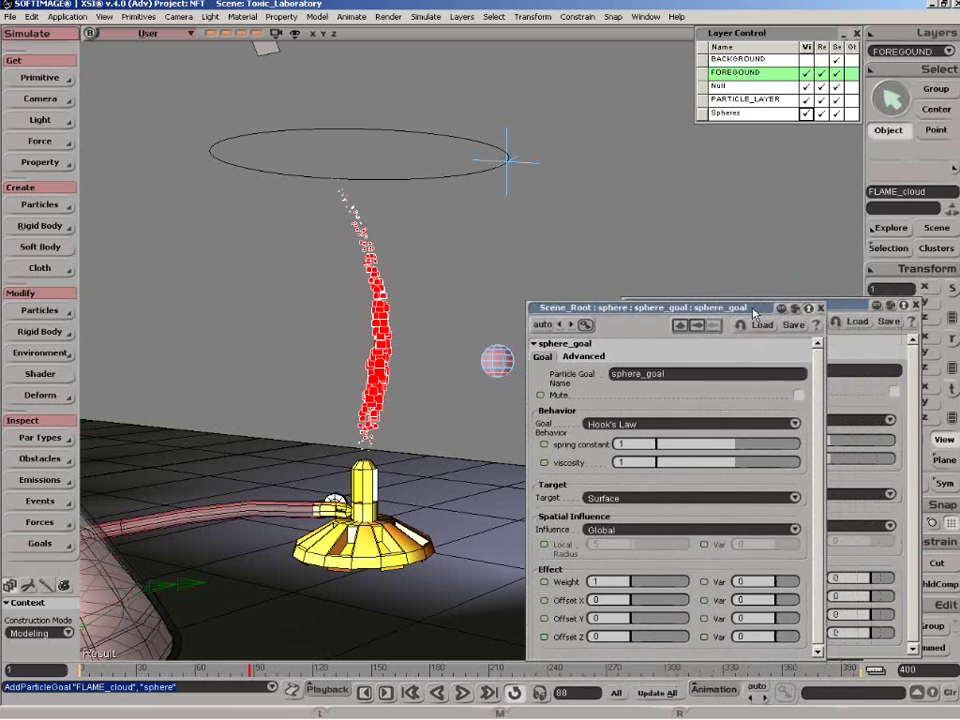
left_click(852, 308)
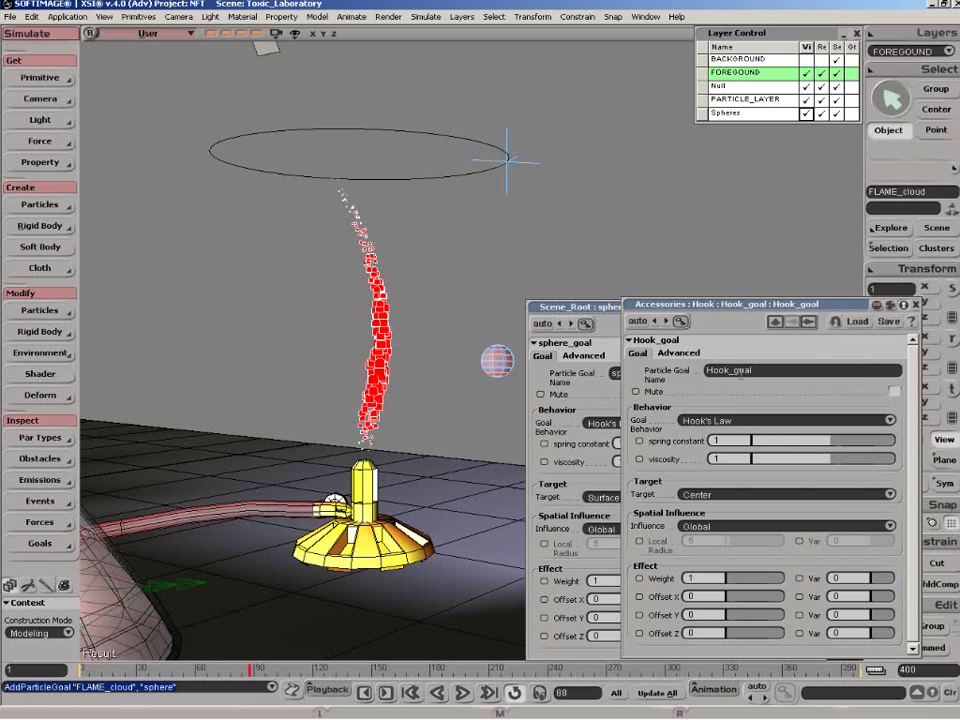
left_click(894, 392)
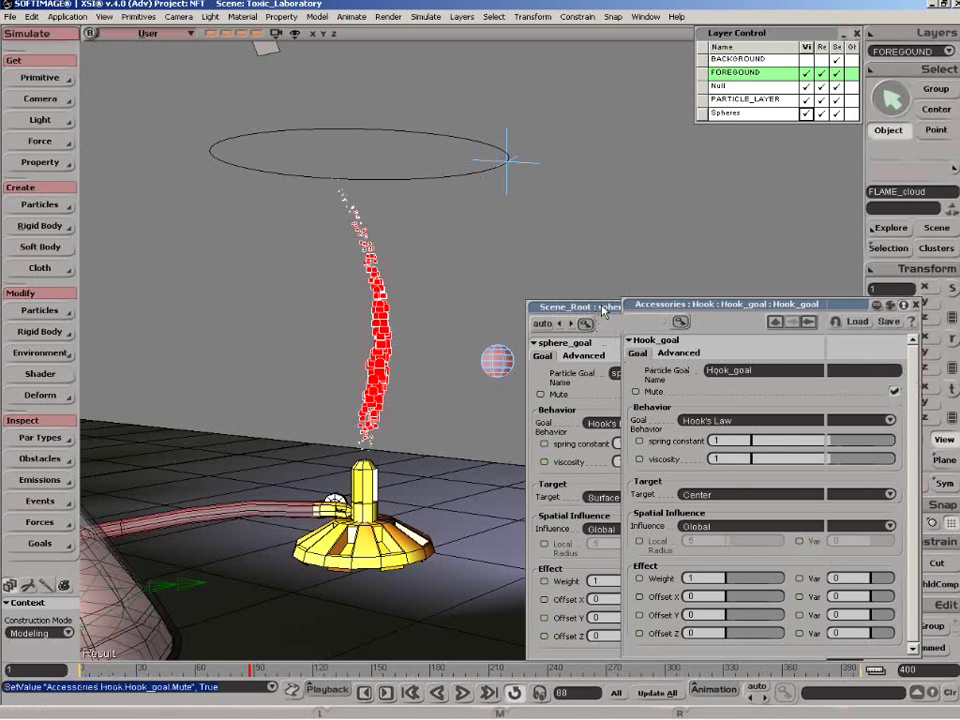
- Set the goal behavior of sphere_goal to Flee
left_click_drag(608, 310, 675, 281)
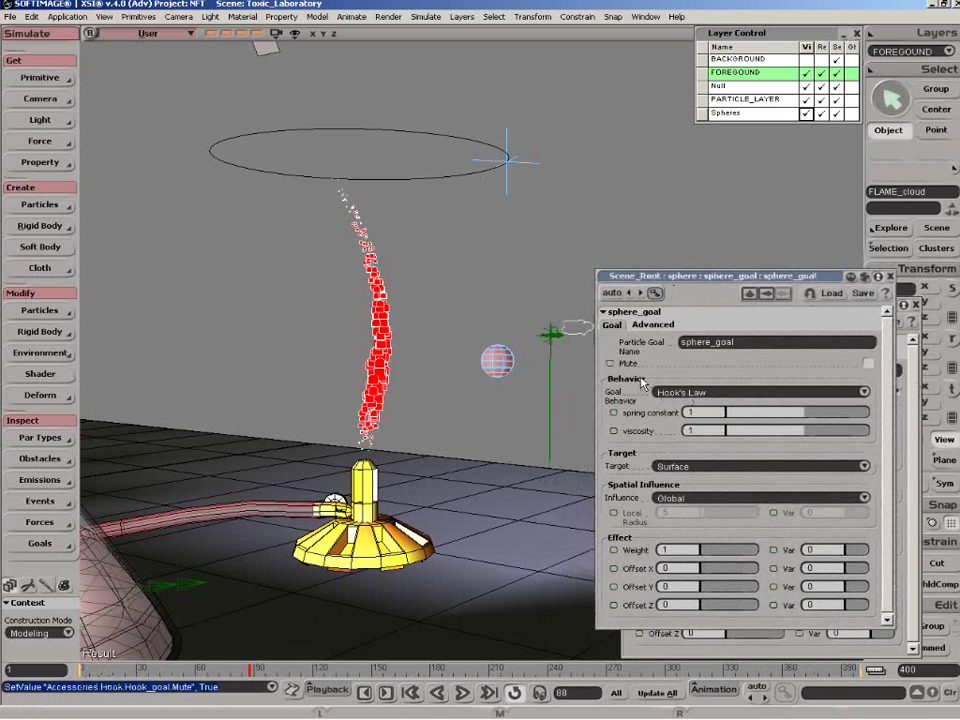
left_click(722, 397)
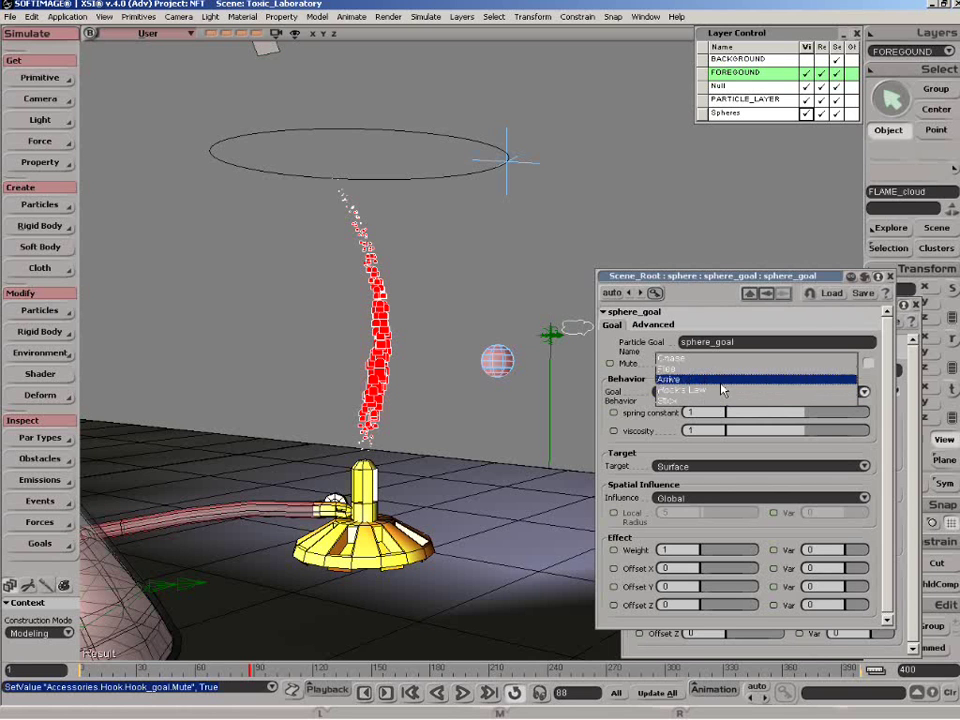
left_click(718, 370)
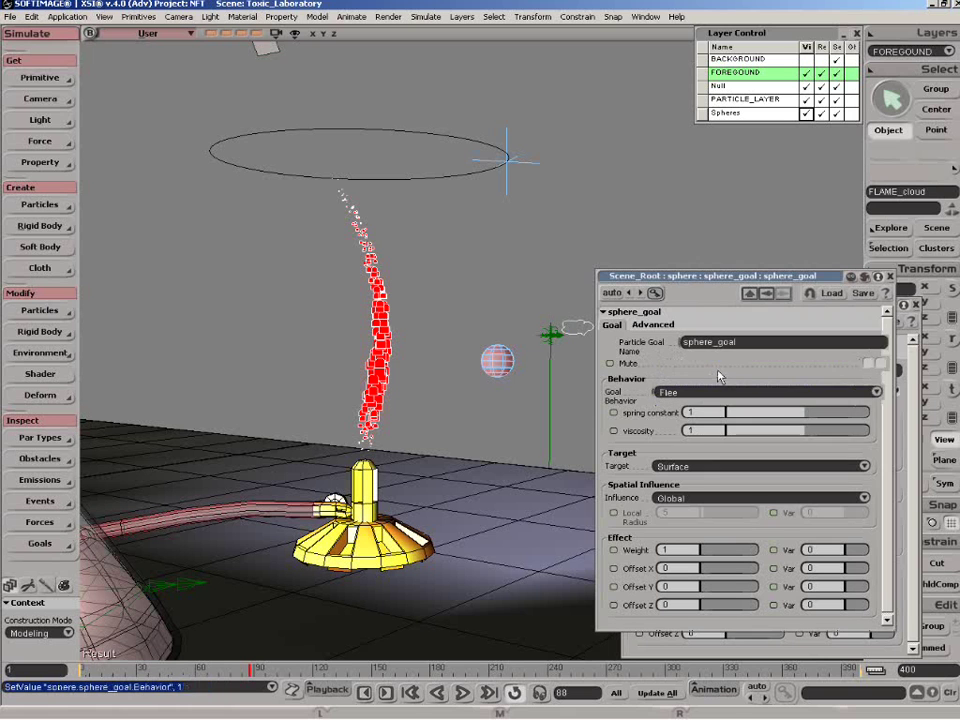
- Play the simulation from the start to check the Flee behavior against the sphere, and stop playback
left_click(463, 693)
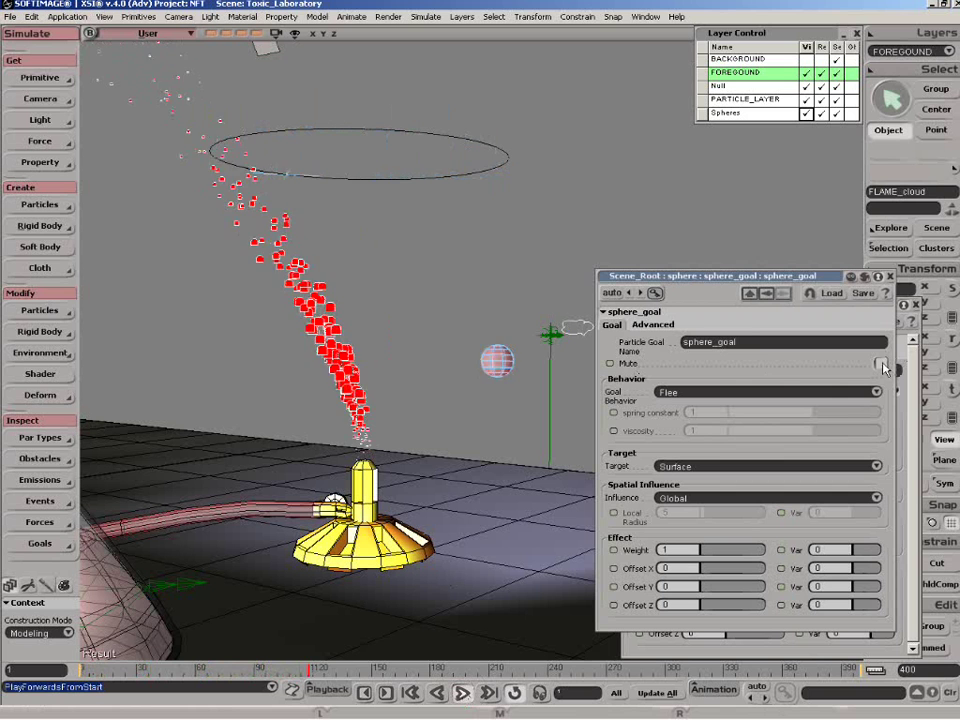
left_click(462, 694)
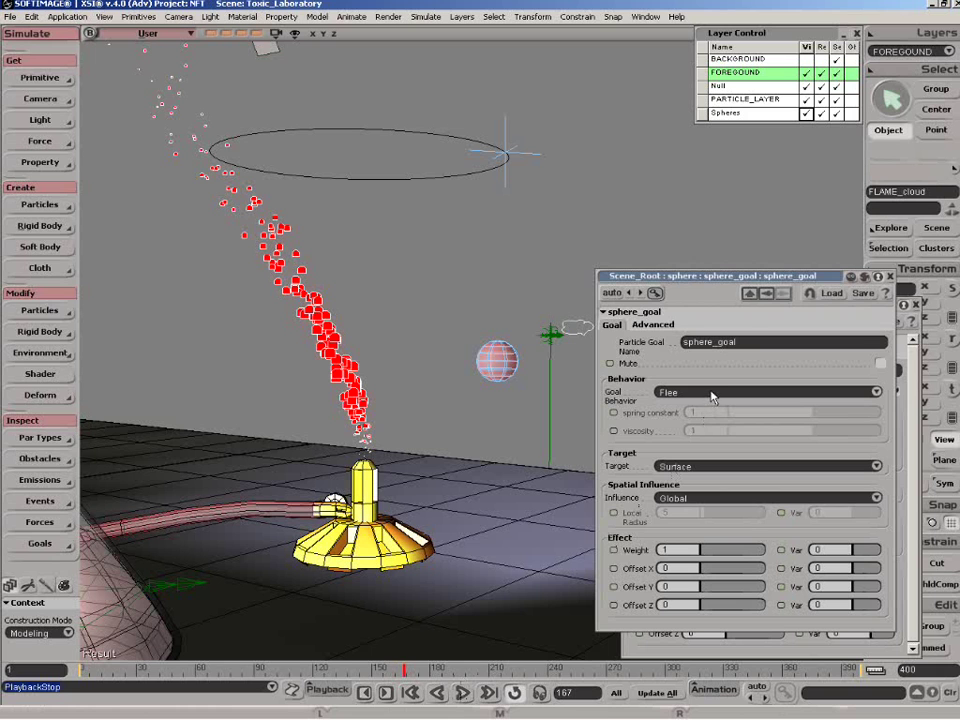
- Set the goal behavior of sphere_goal to Arrive and consult the help page on particle goal behaviors
left_click(713, 397)
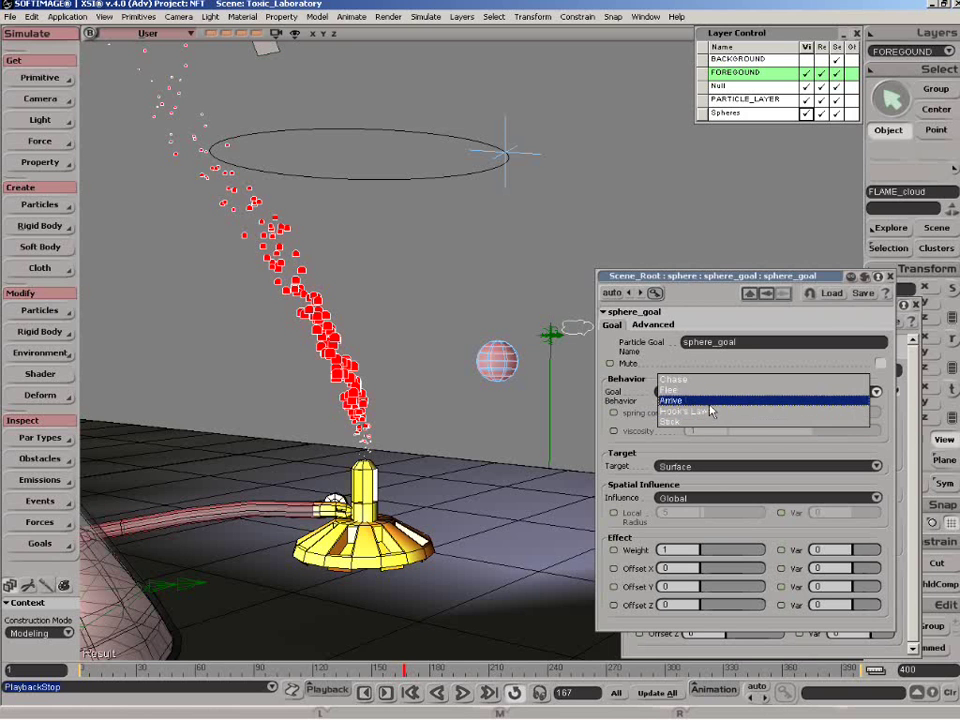
left_click(710, 402)
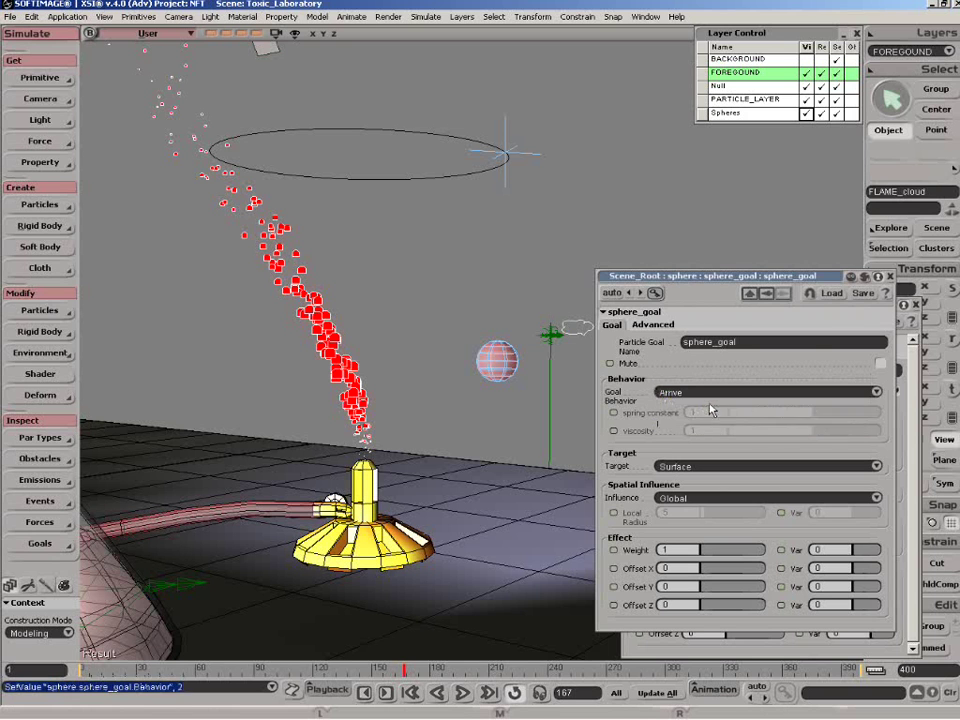
left_click(884, 293)
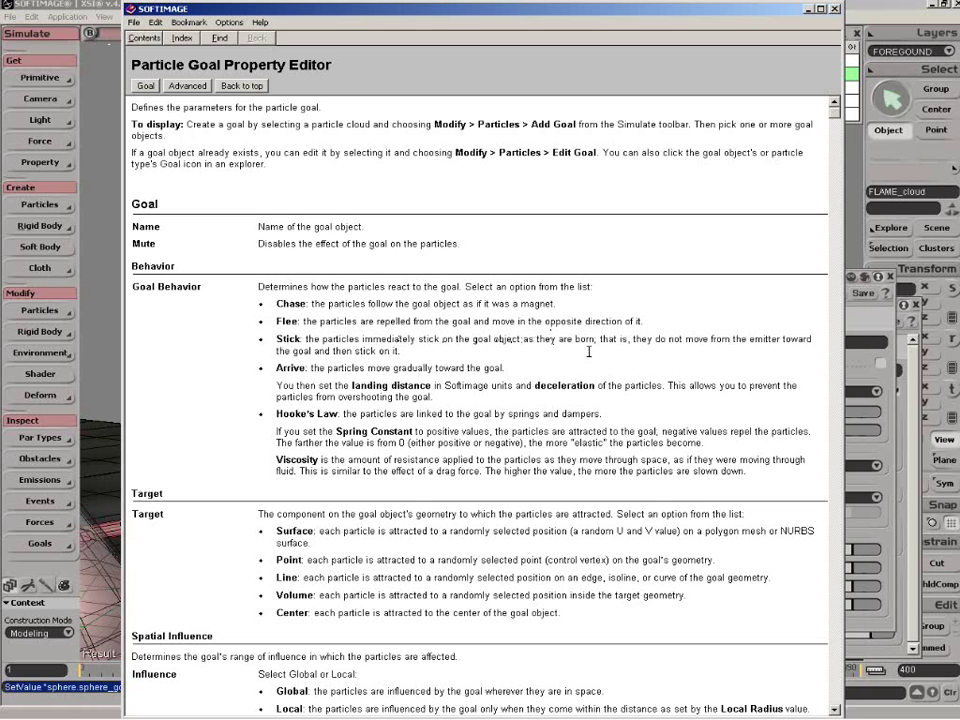
left_click(835, 9)
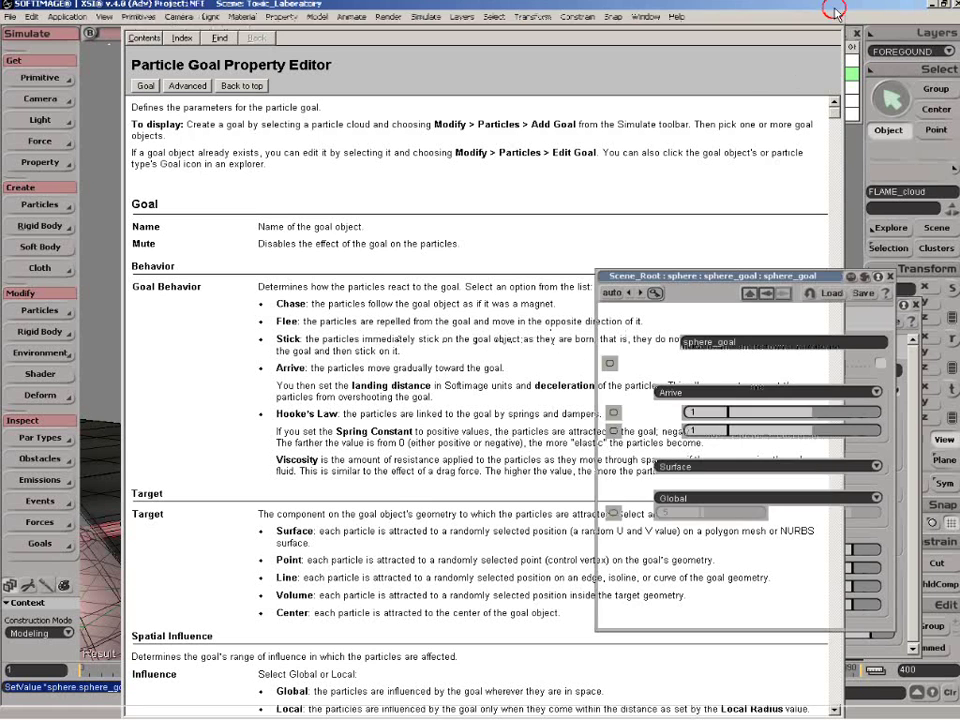
- Set the goal behavior of sphere_goal to Stick and play the simulation from the start
left_click(817, 393)
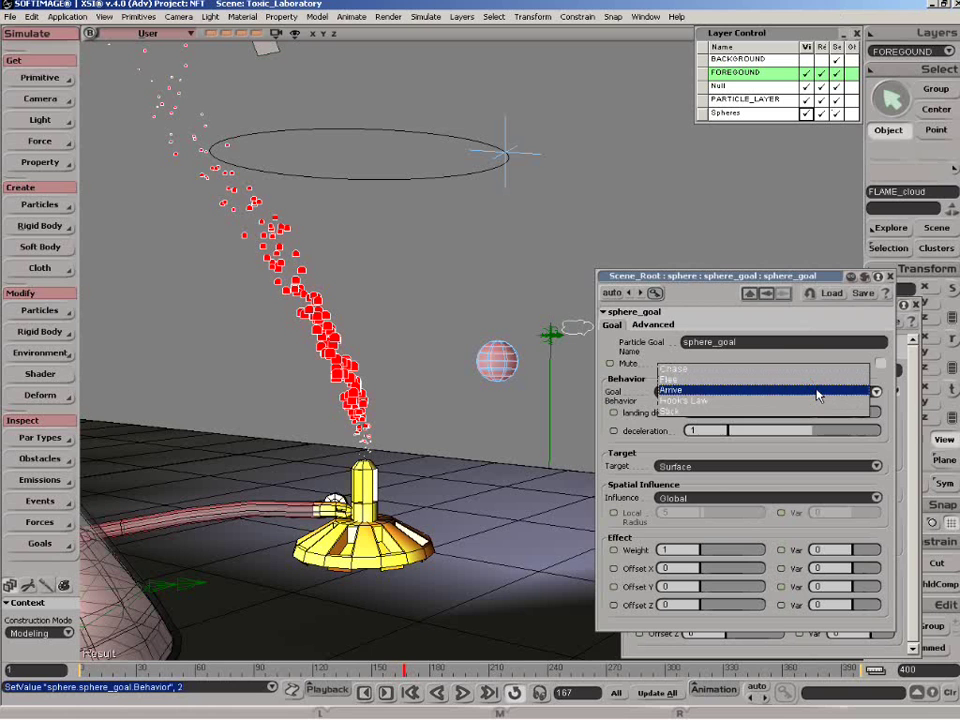
left_click(799, 411)
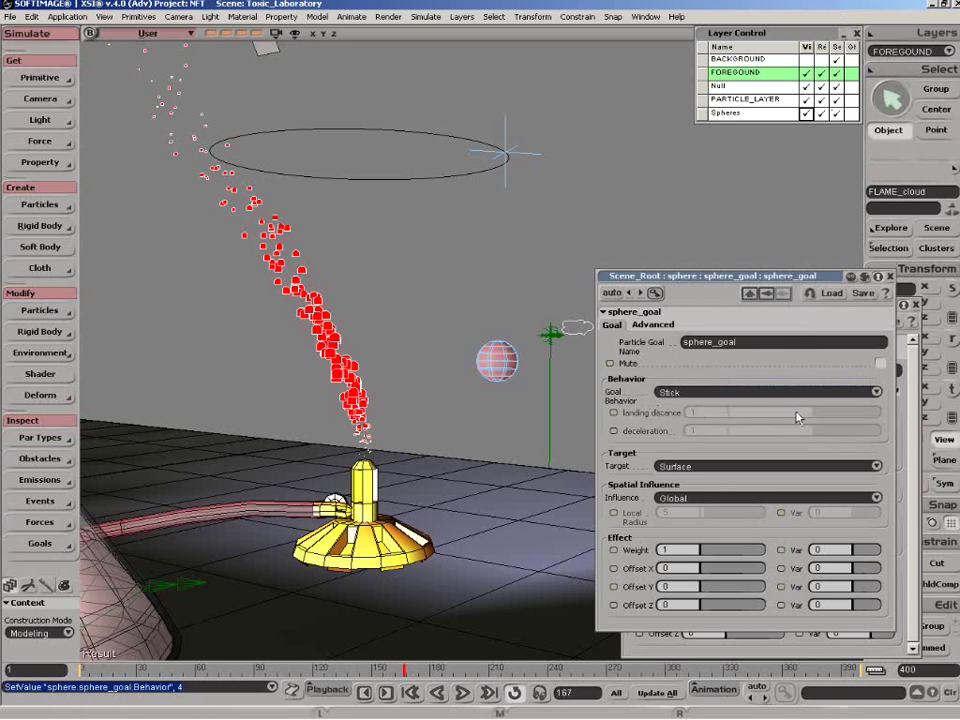
left_click(462, 693)
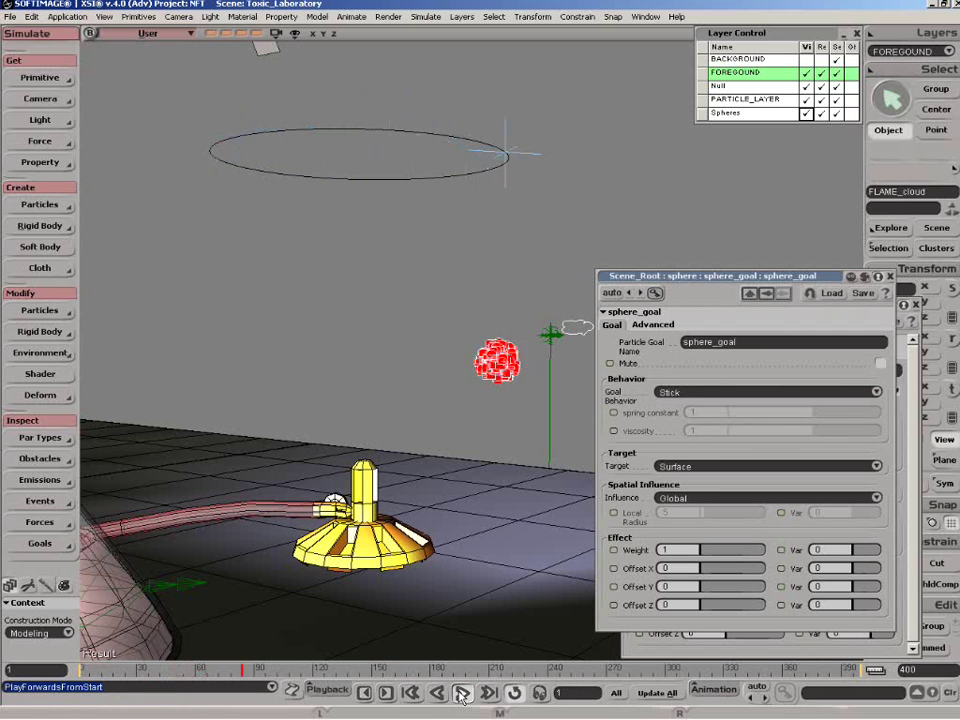
- With Surface as the target of sphere_goal, try an Offset Y of about 2.3 and return the offset to 0
left_click(699, 465)
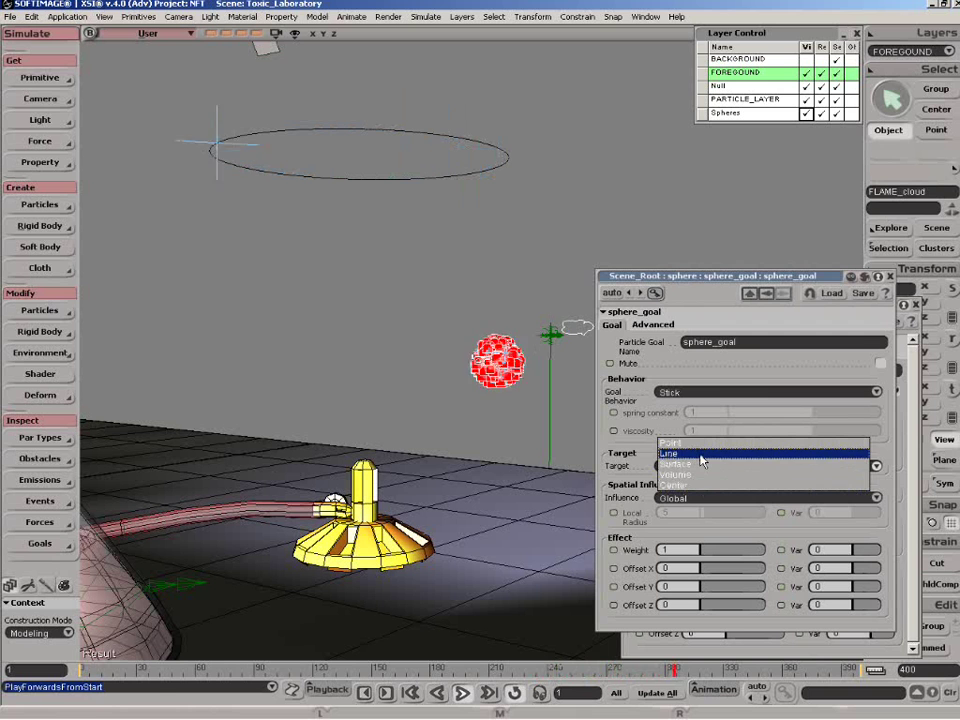
left_click(705, 465)
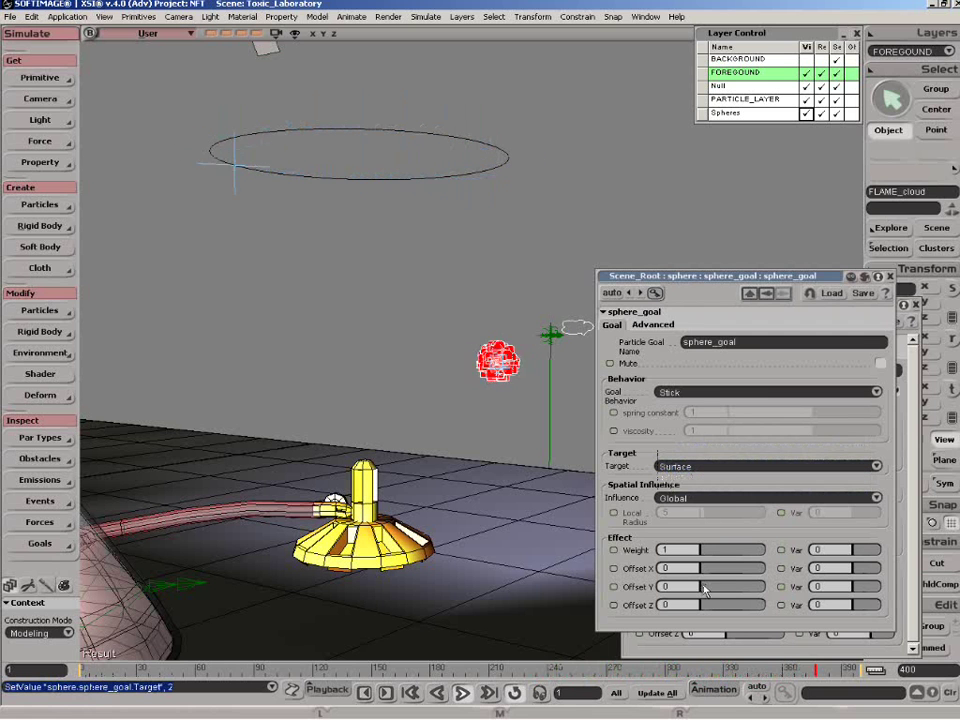
left_click_drag(702, 591, 733, 587)
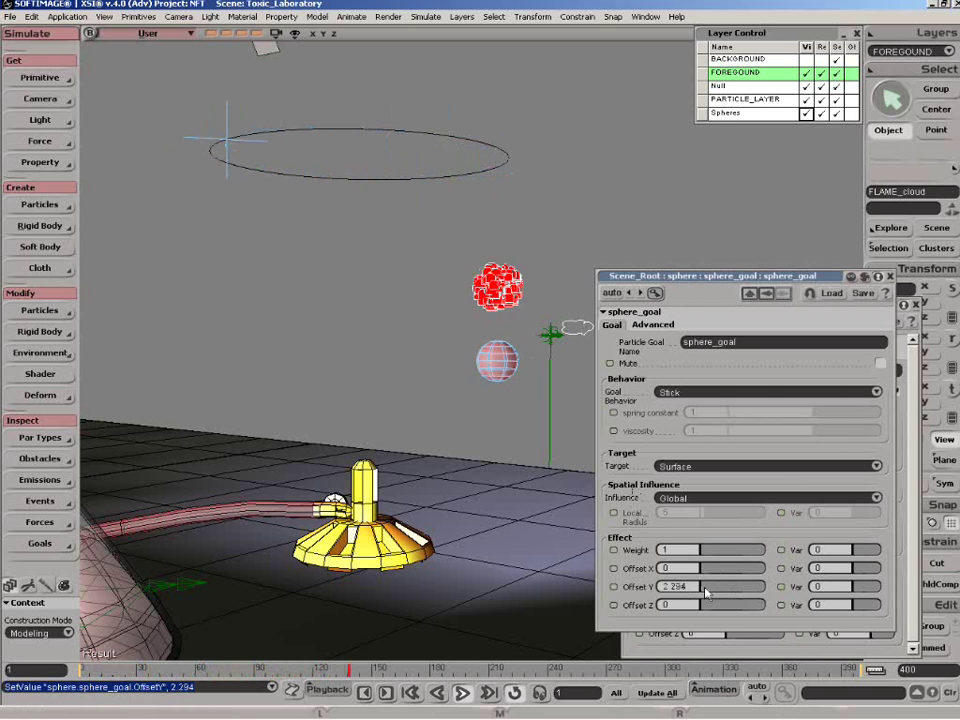
left_click_drag(709, 592, 655, 597)
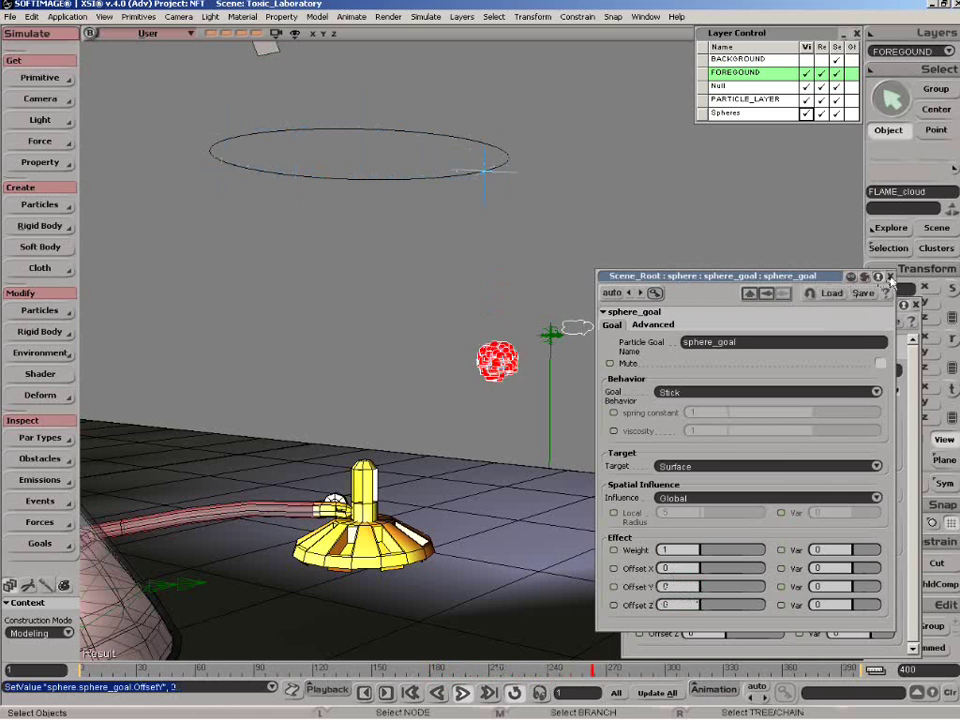
- Set the goal behavior of sphere_goal to Arrive, play the simulation from the start to check it, and stop playback
left_click(843, 393)
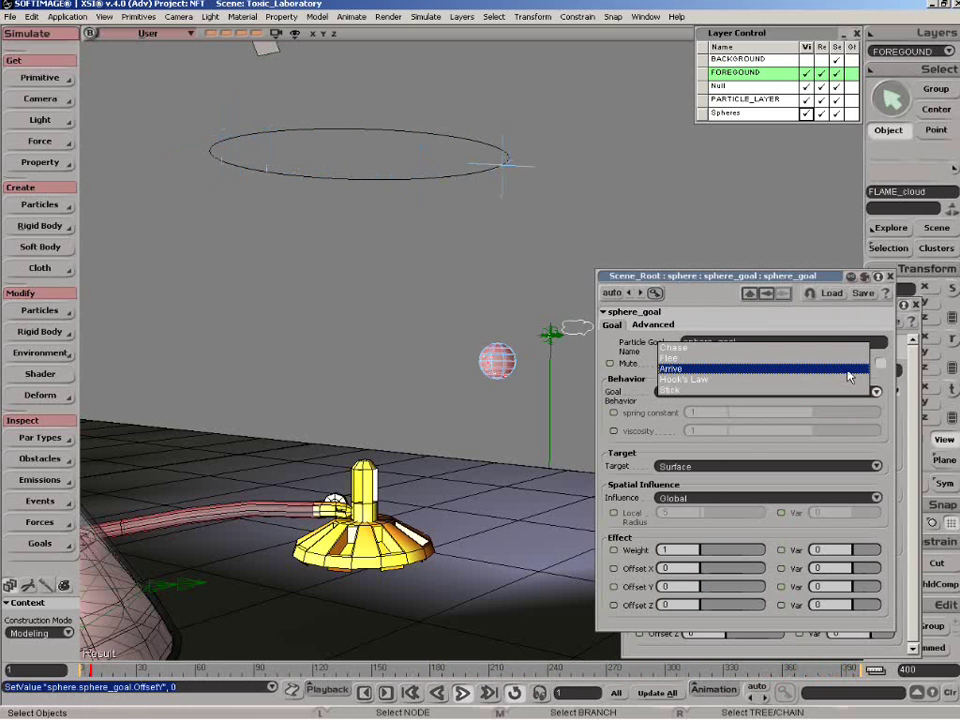
left_click(848, 376)
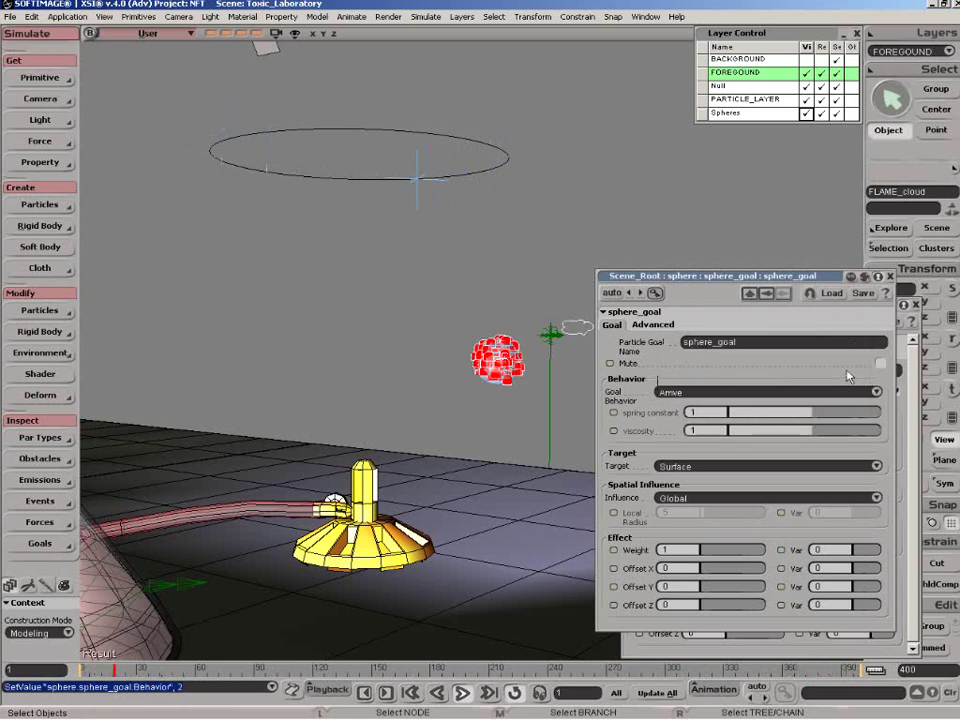
left_click(463, 694)
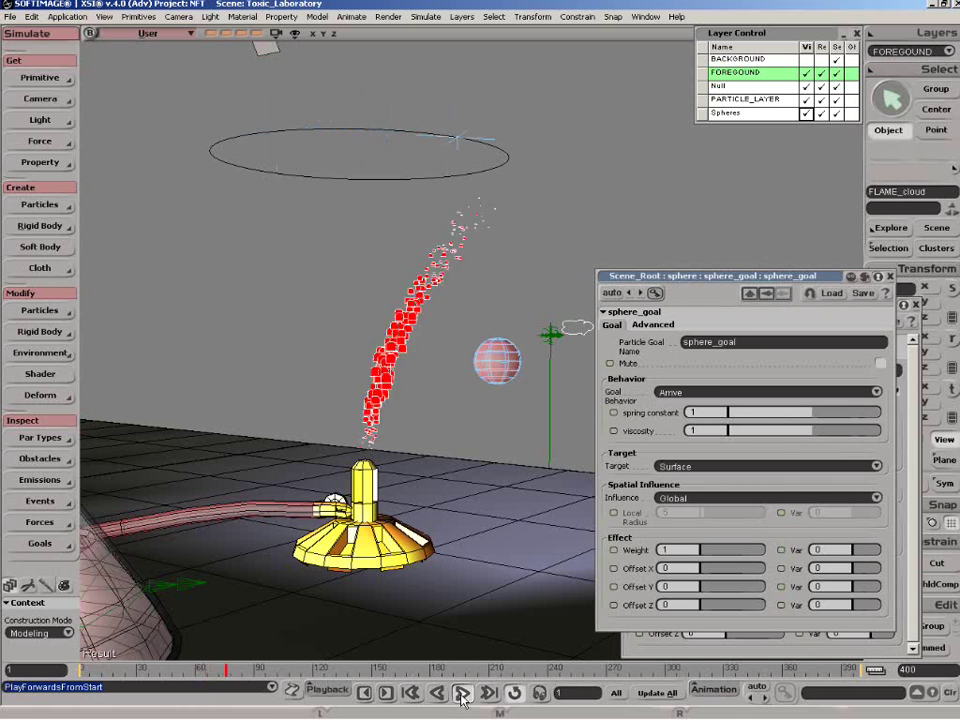
left_click(463, 694)
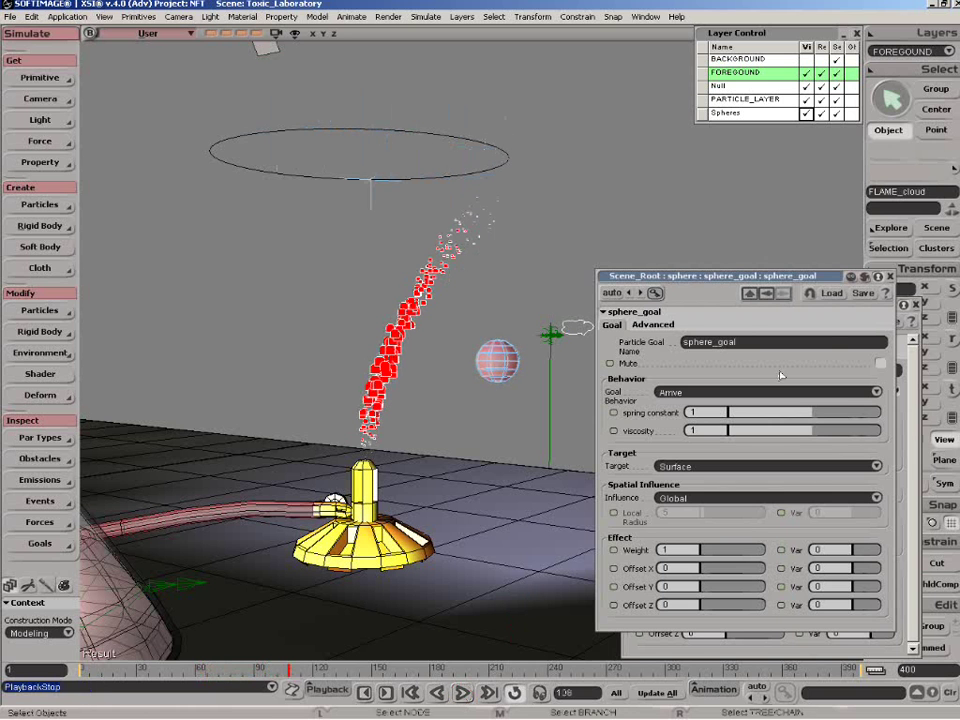
- Unmute Hook_goal and play the simulation from the start with both goals active, closing the goal property editors
left_click(890, 277)
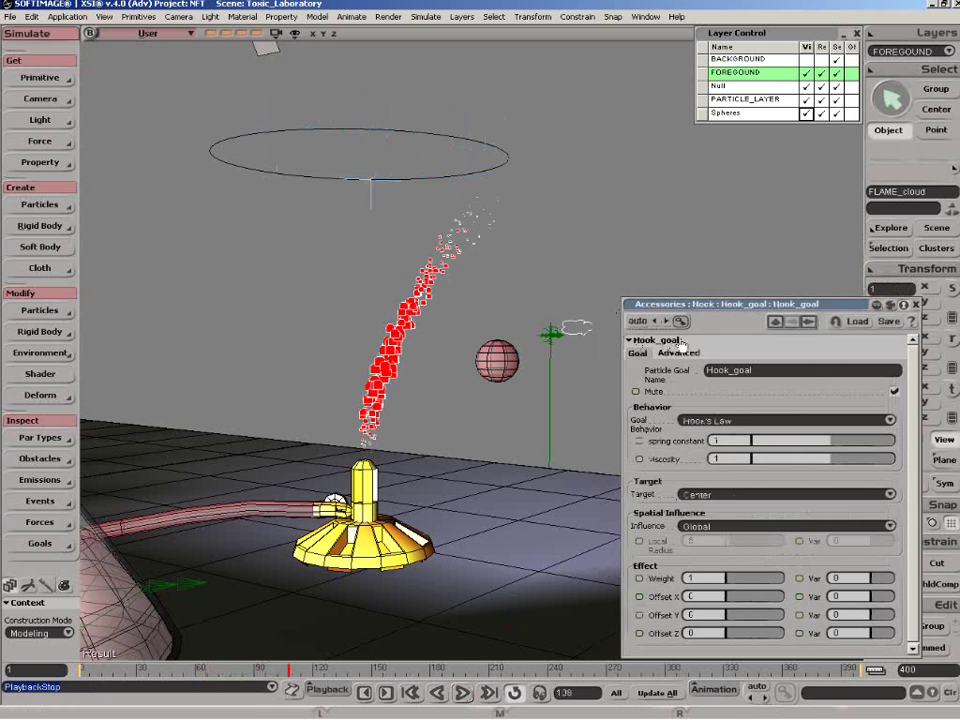
left_click(894, 392)
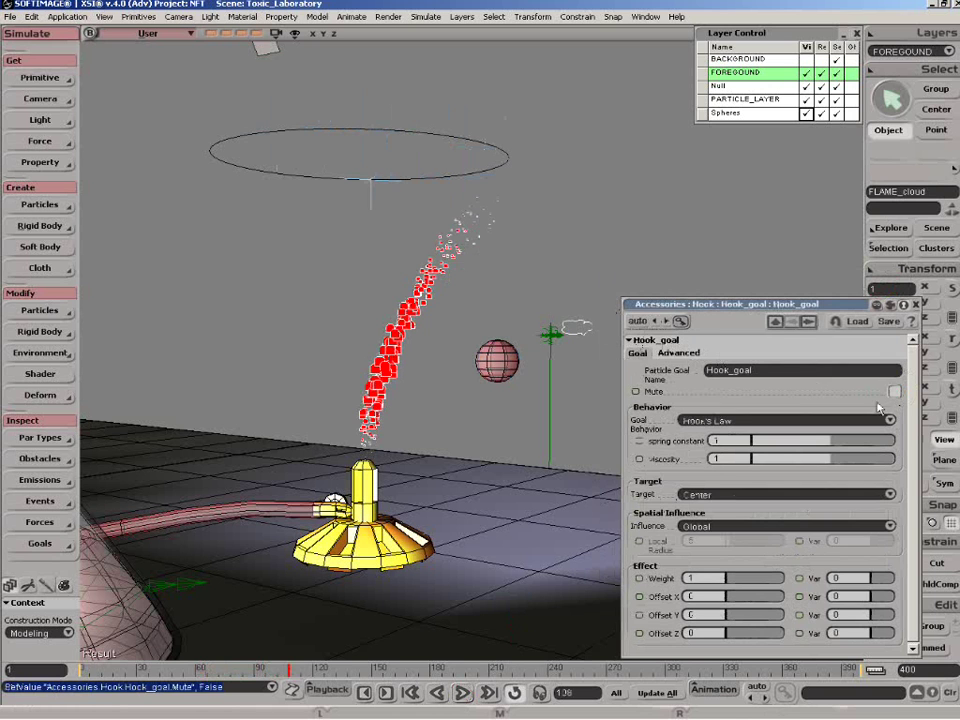
left_click(463, 694)
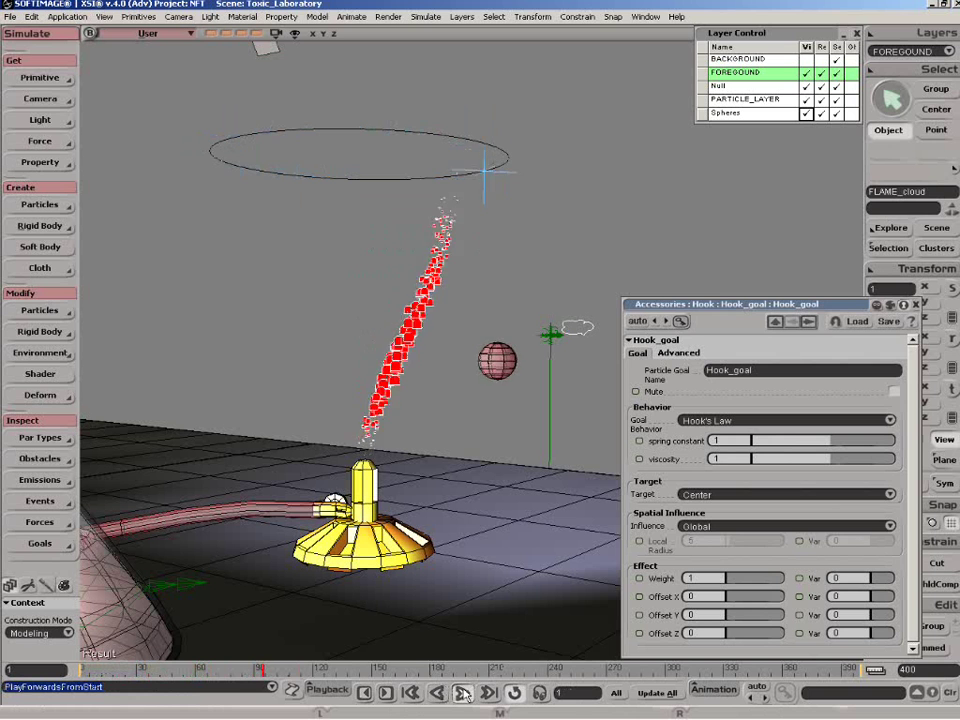
left_click(915, 304)
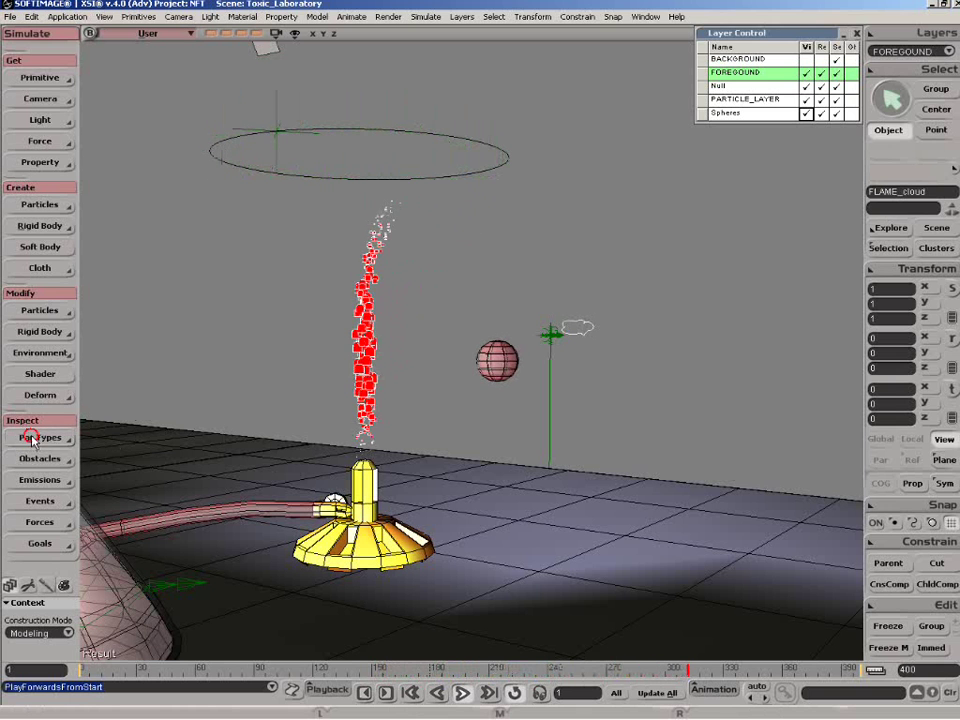
- Set the weight of Hook_goal to 0.5 in the goals of the FLAME particle type, and close its properties
left_click(42, 437)
left_click(104, 442)
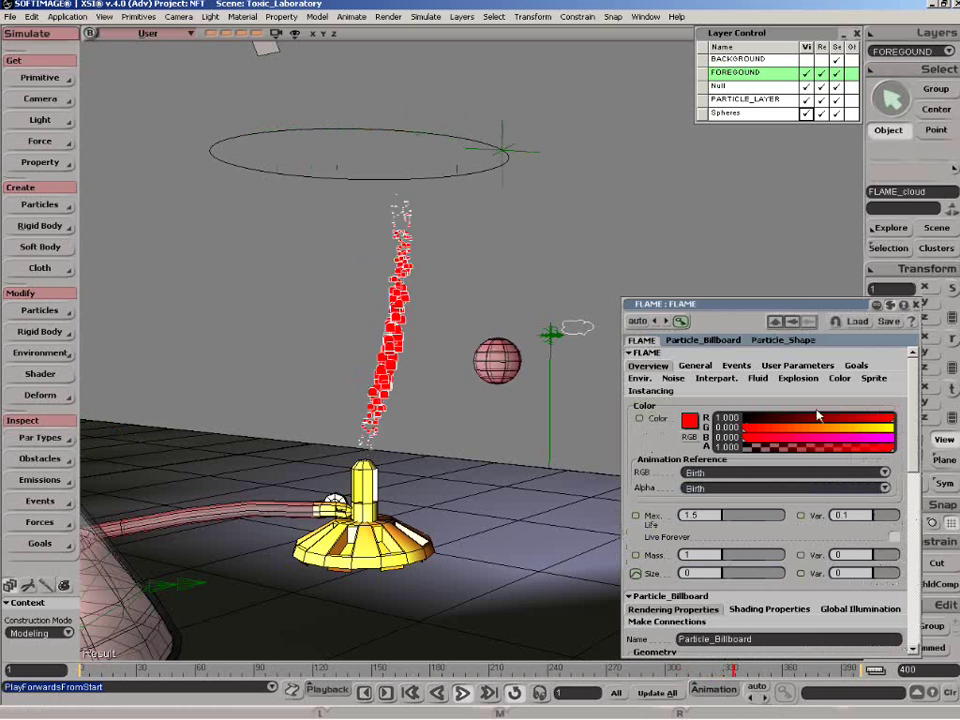
left_click(857, 367)
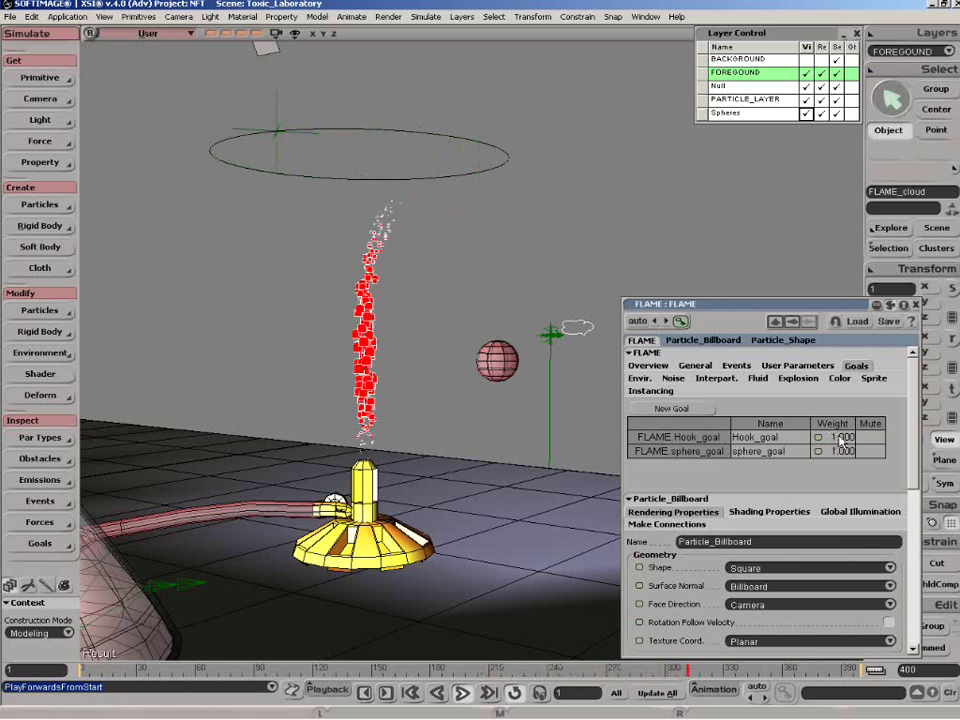
double_click(840, 437)
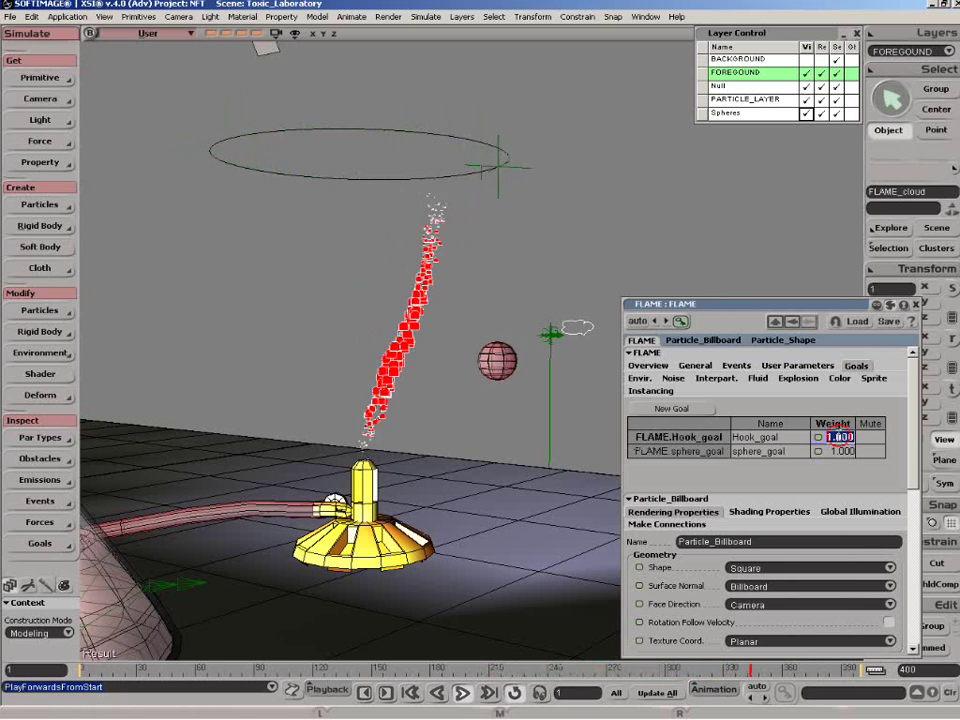
type("0.5")
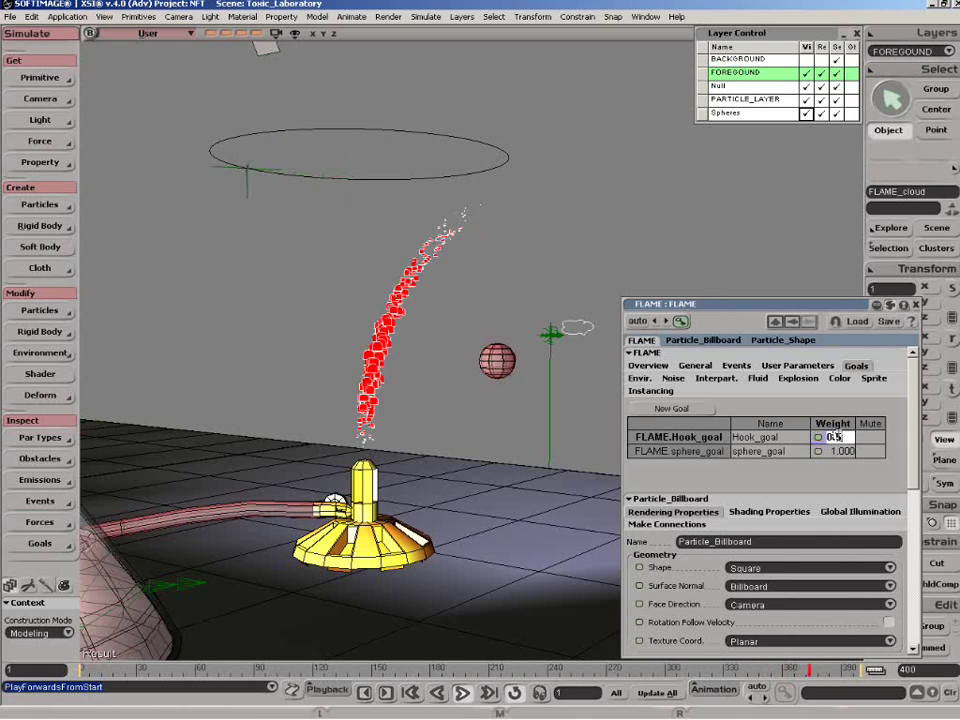
key("Return")
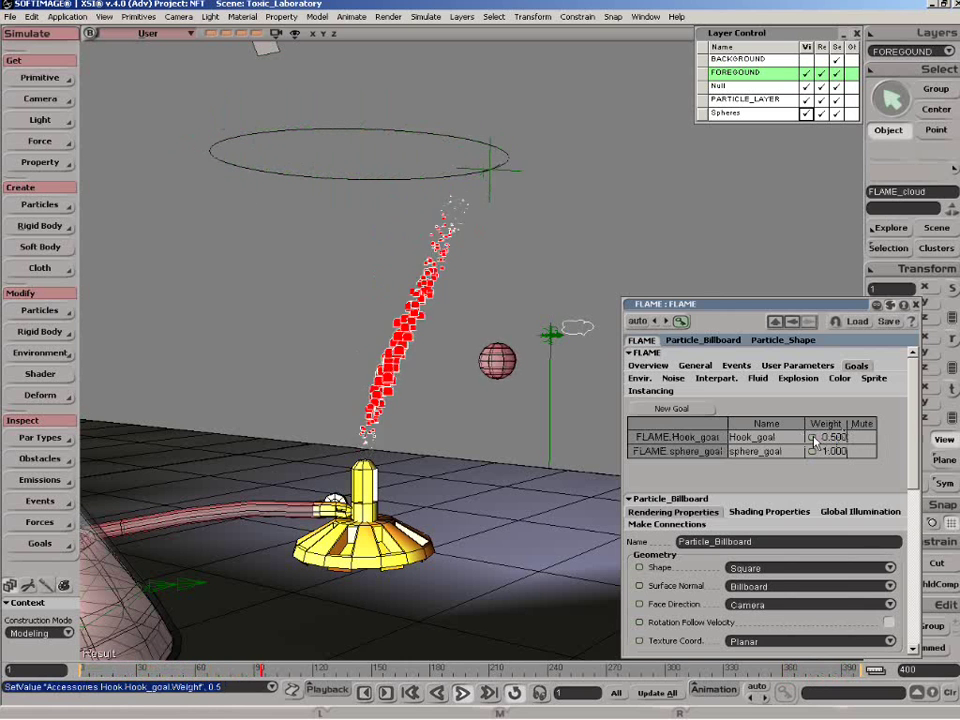
left_click(915, 305)
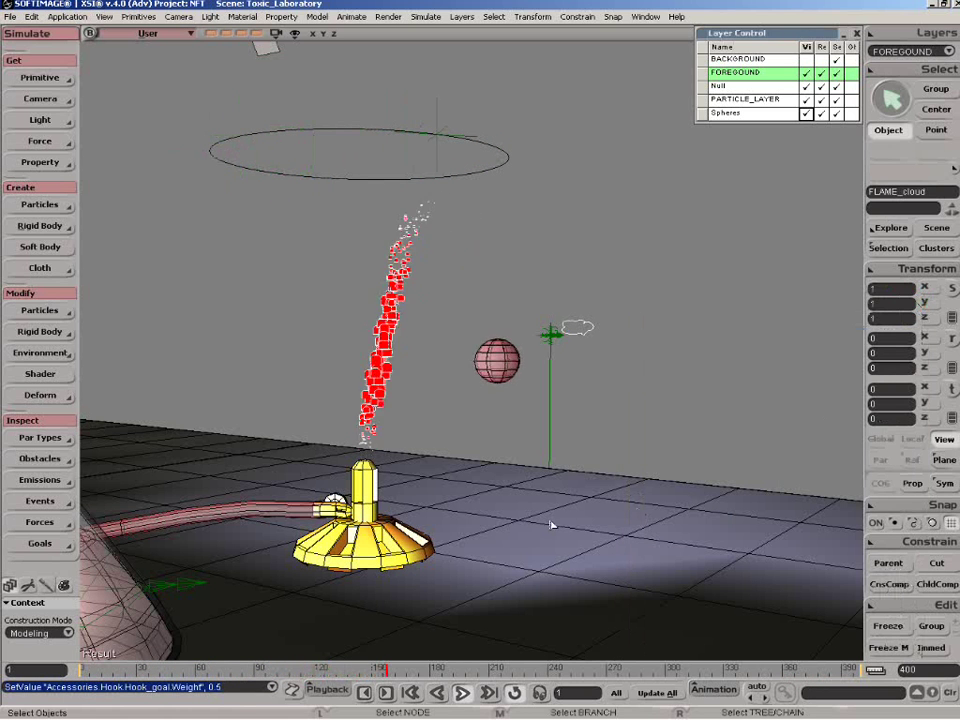